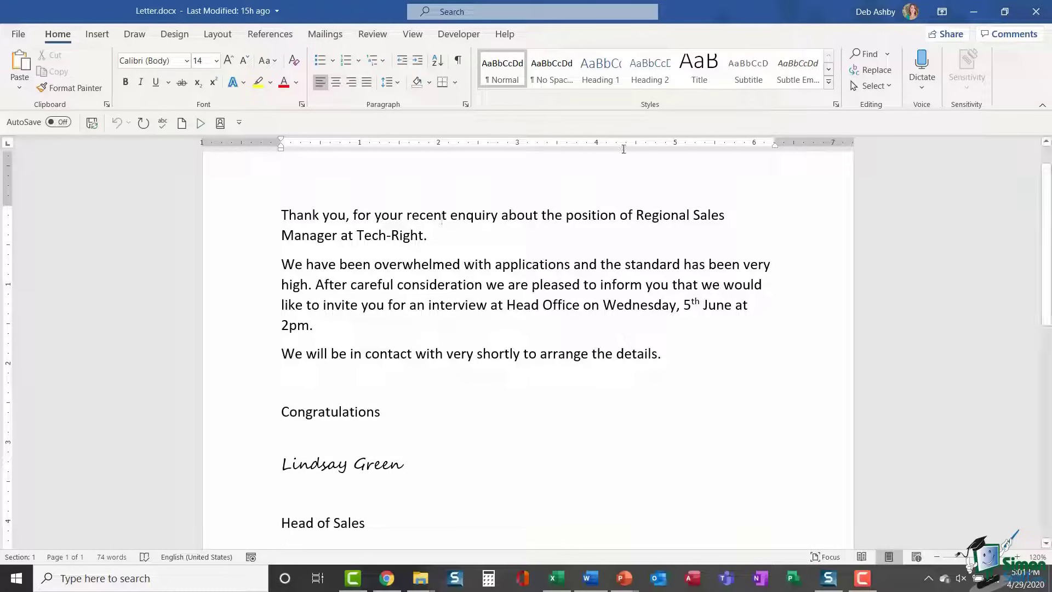
# - Start a Letters-type mail merge for Letter.docx from the Mailings tab
pyautogui.click(326, 35)
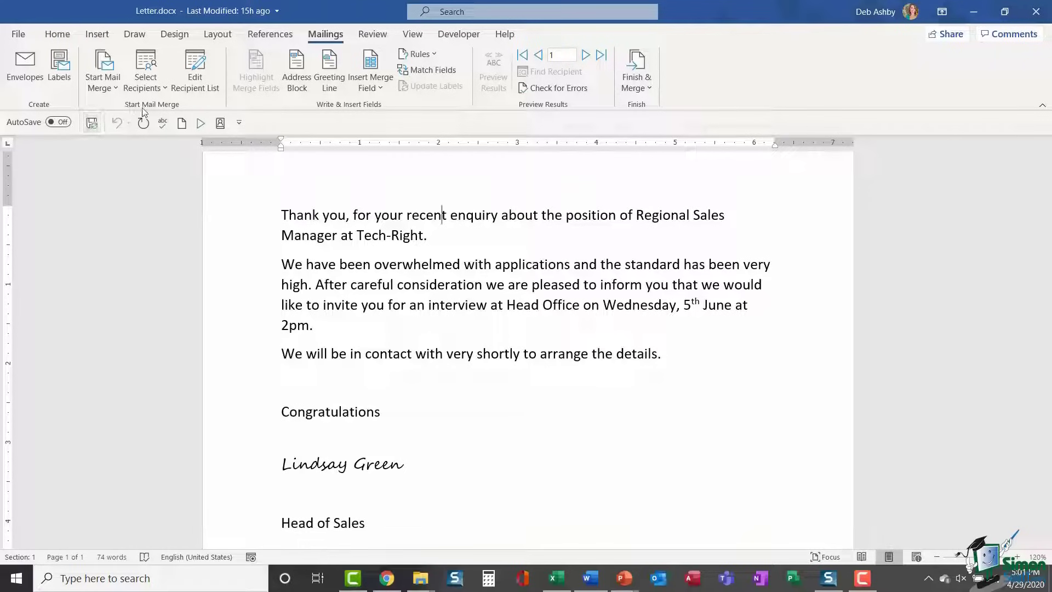
pyautogui.click(115, 89)
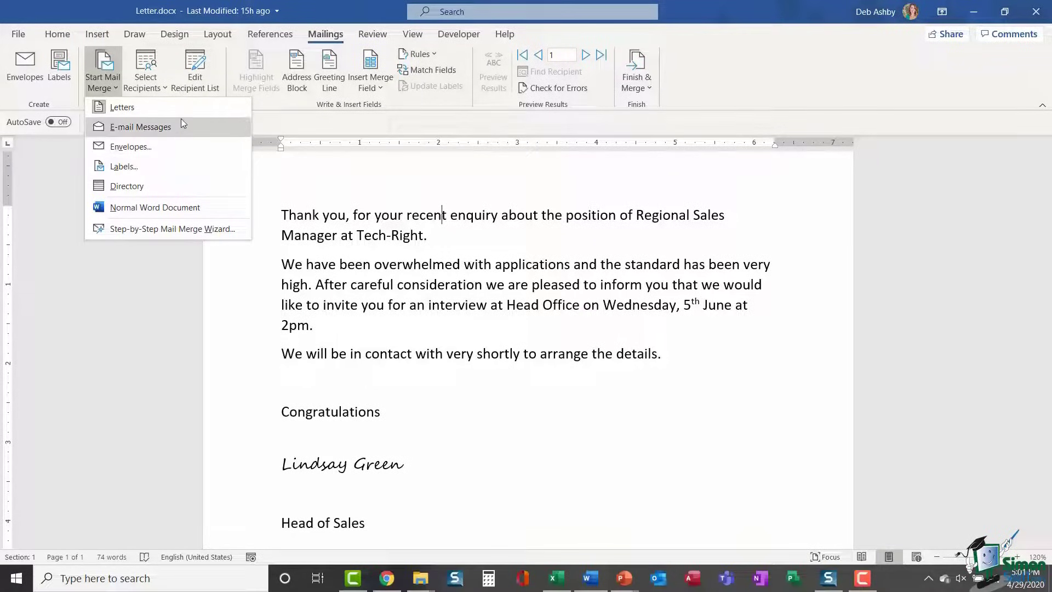
pyautogui.click(147, 113)
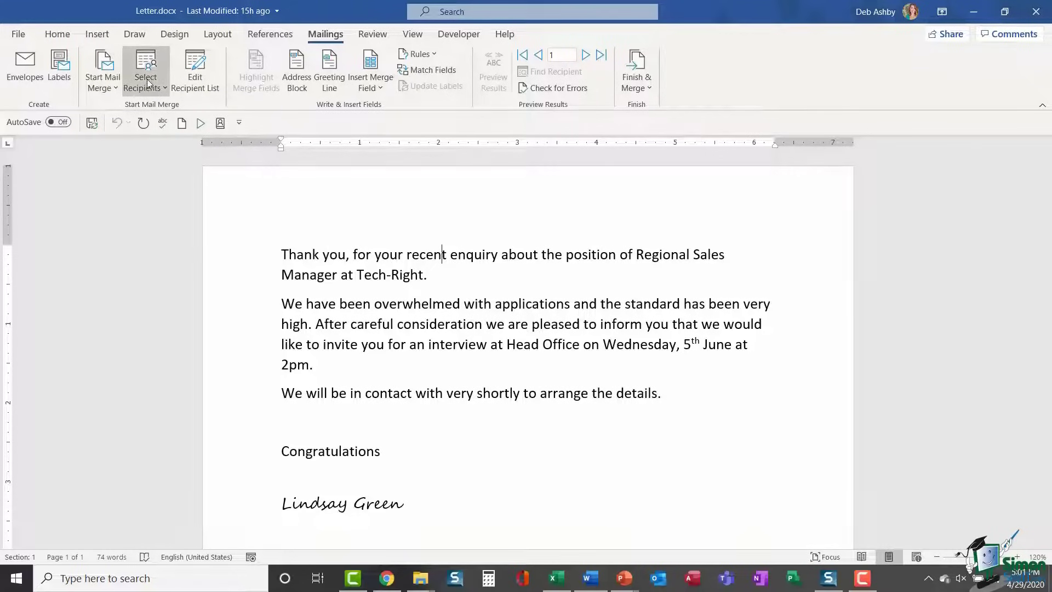
pyautogui.click(165, 91)
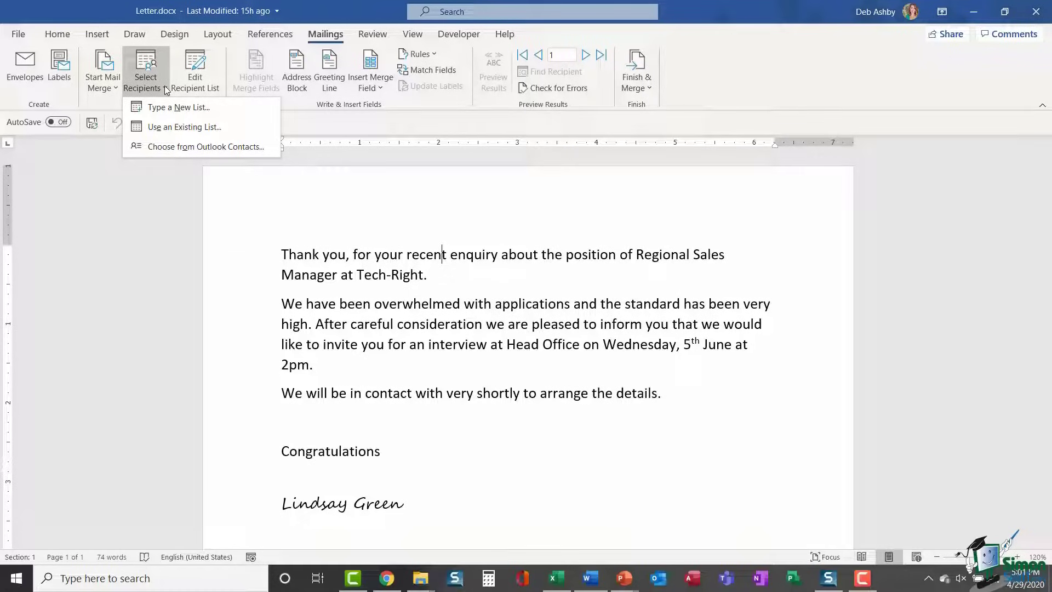
pyautogui.click(181, 107)
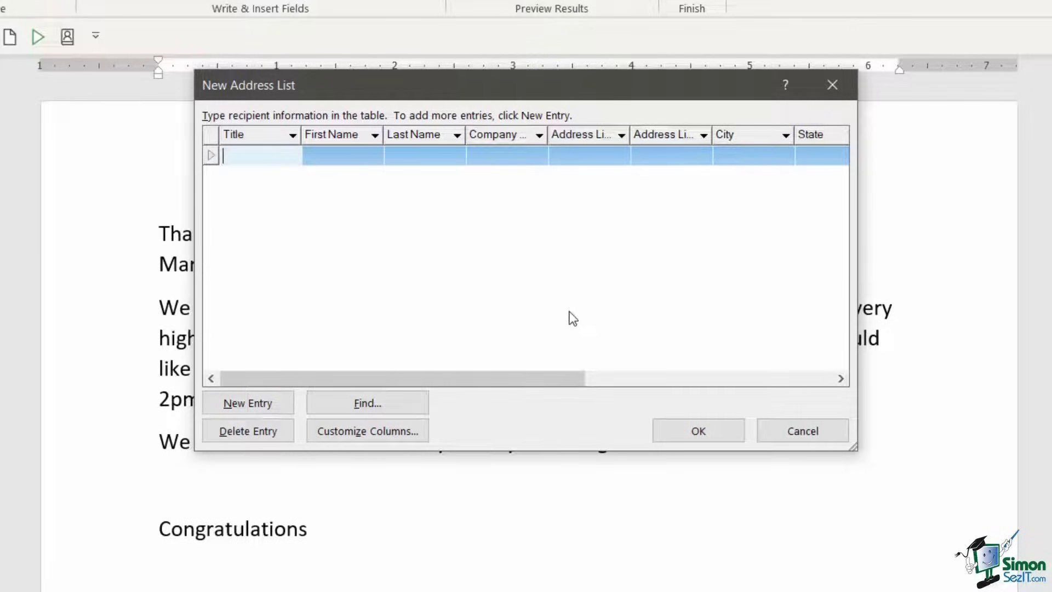
pyautogui.write('Miss')
pyautogui.press('Tab')
pyautogui.write('Deborah')
pyautogui.press('Tab')
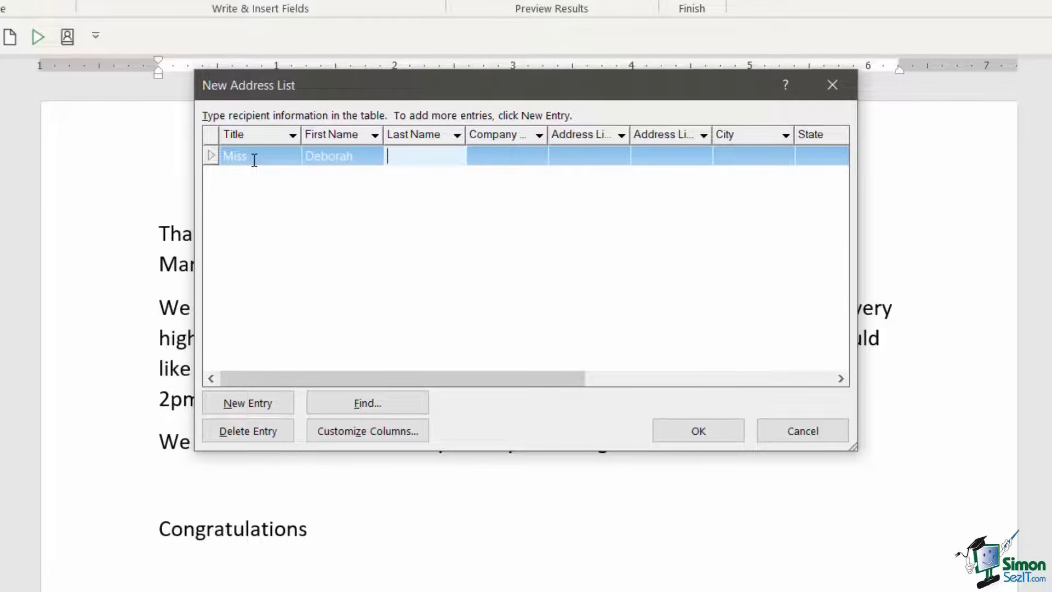
pyautogui.write('Ashby')
pyautogui.moveTo(433, 157); pyautogui.dragTo(383, 159)
pyautogui.press('BackSpace')
pyautogui.doubleClick(347, 159)
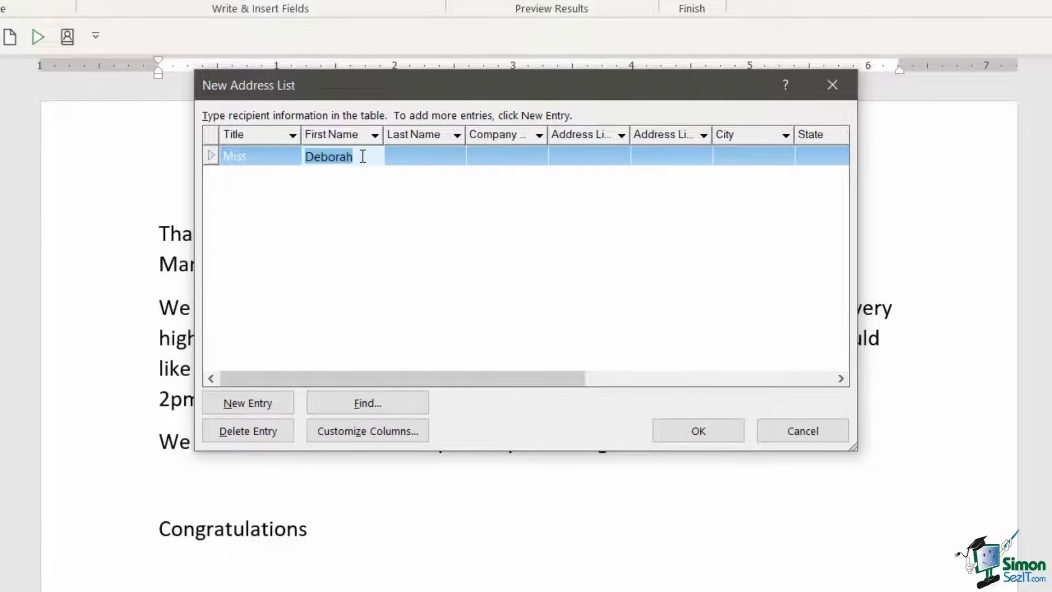
pyautogui.press('BackSpace')
pyautogui.doubleClick(251, 163)
pyautogui.press('BackSpace')
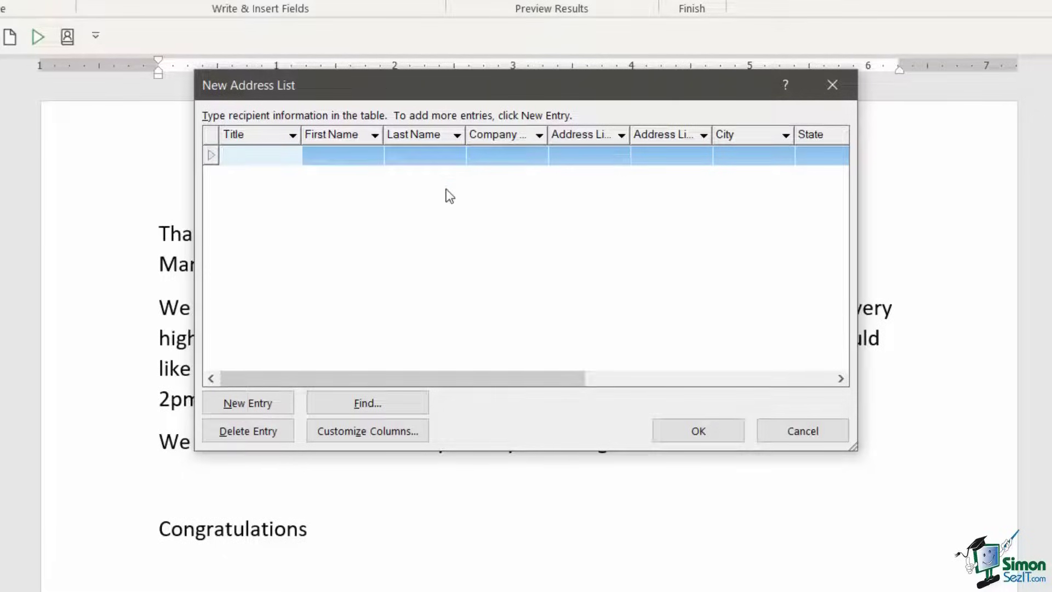
pyautogui.click(350, 431)
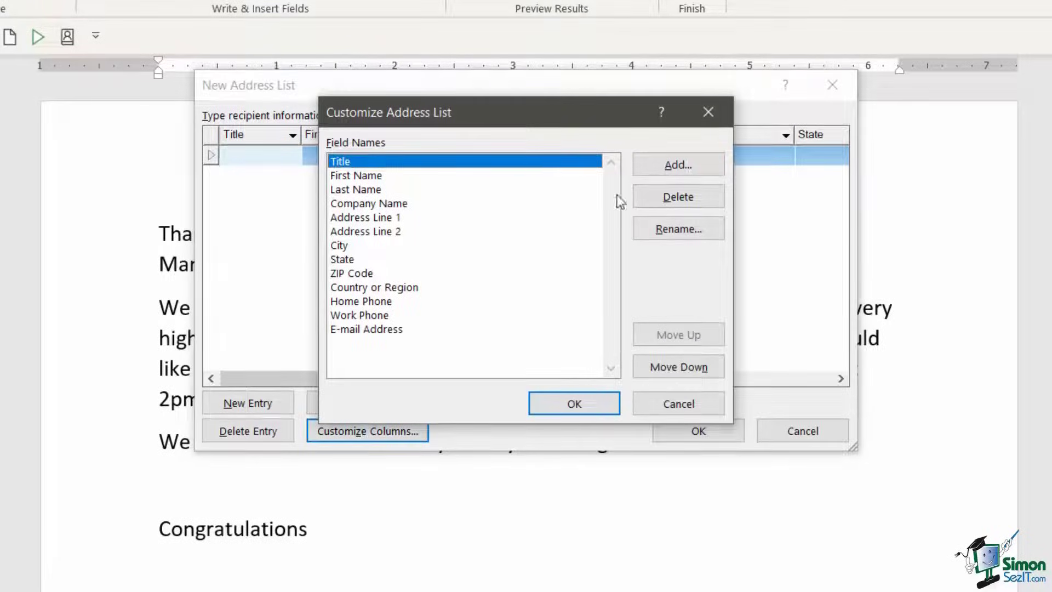
pyautogui.click(672, 166)
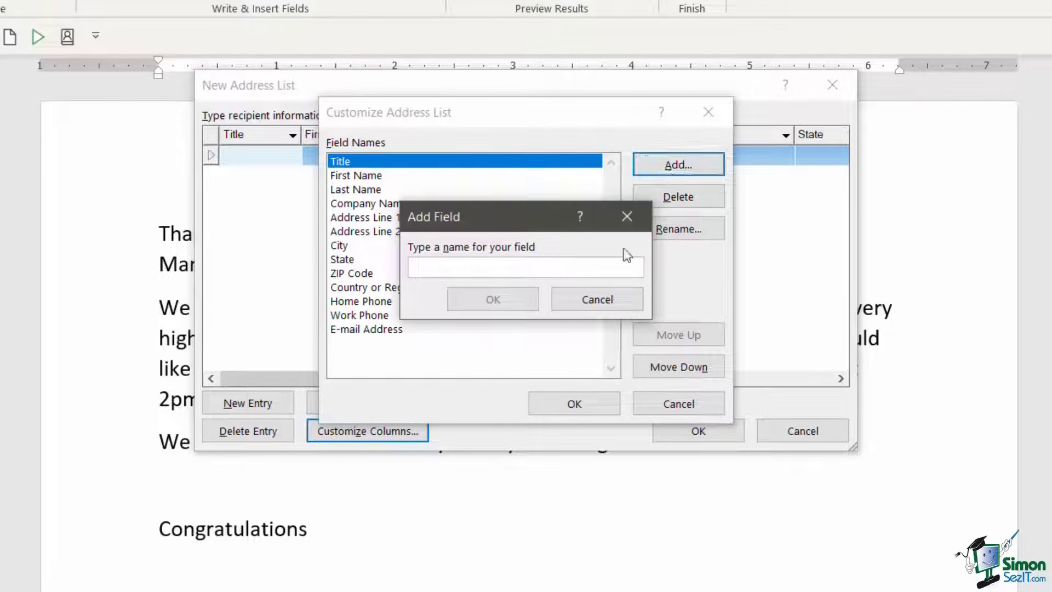
pyautogui.press('Escape')
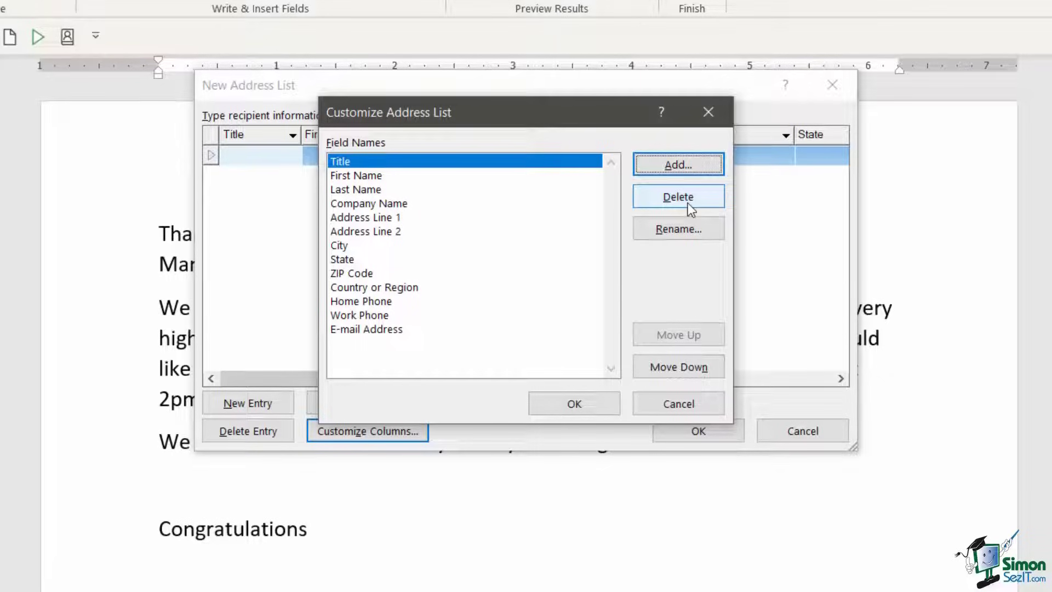
pyautogui.click(657, 403)
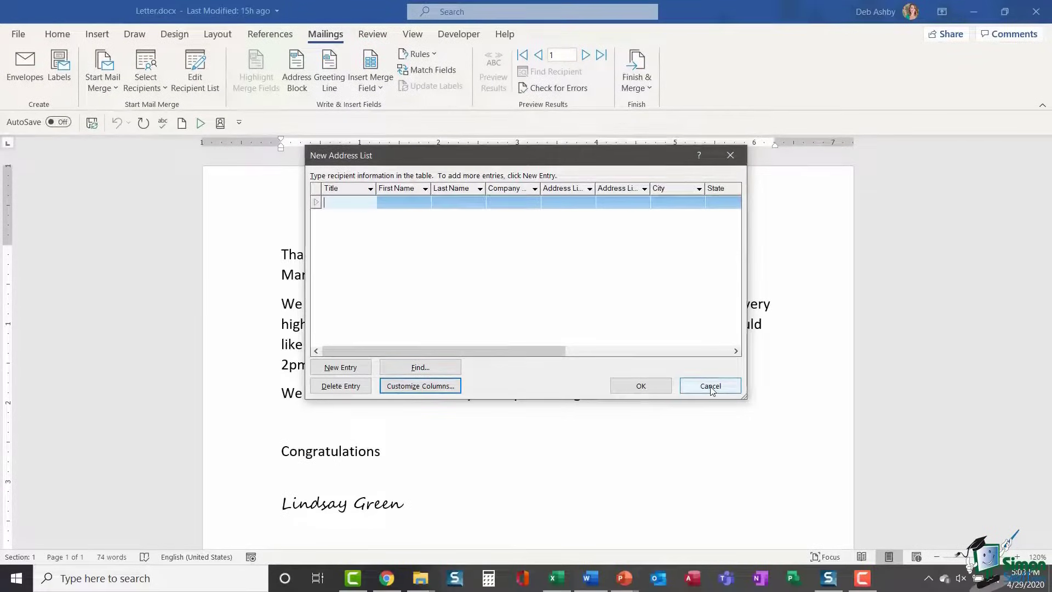
# - Skip the new list and open Contact List.xlsx from the Mail Merge in Word folder as recipients
pyautogui.click(814, 423)
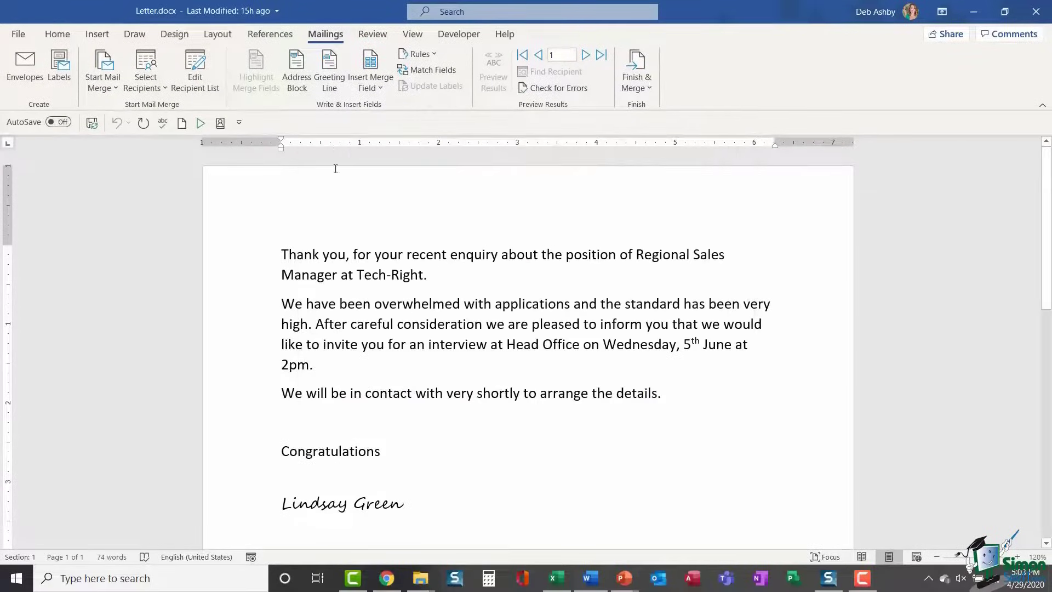
pyautogui.click(158, 87)
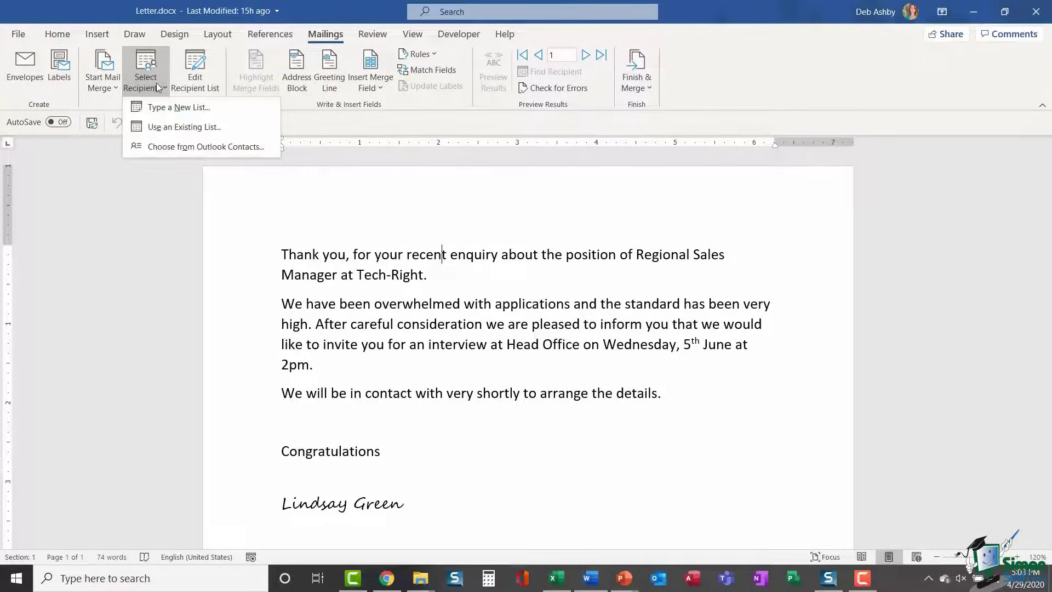
pyautogui.click(252, 125)
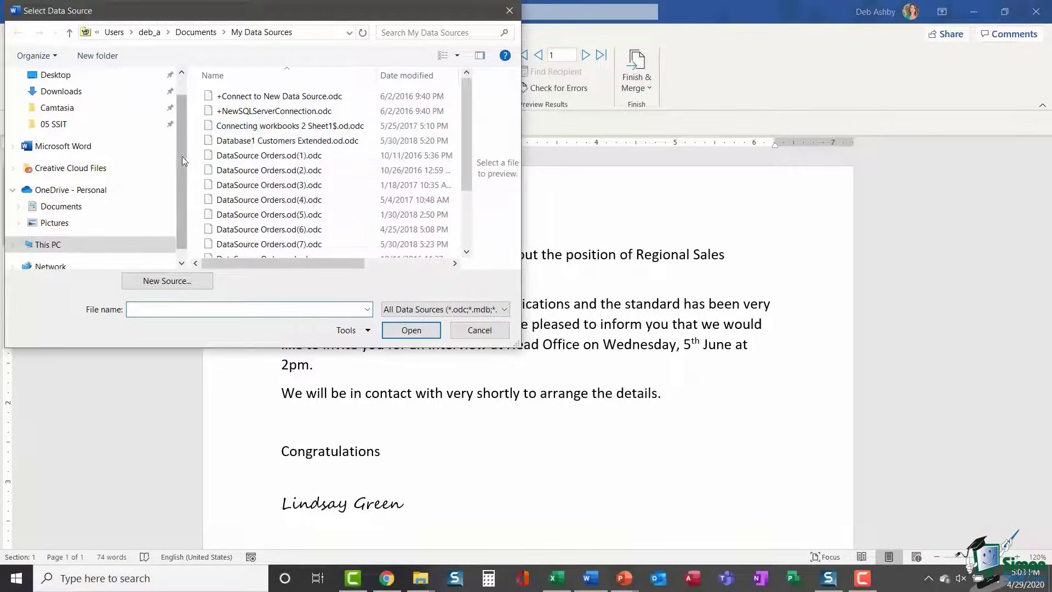
pyautogui.moveTo(178, 157); pyautogui.dragTo(182, 132)
pyautogui.click(93, 141)
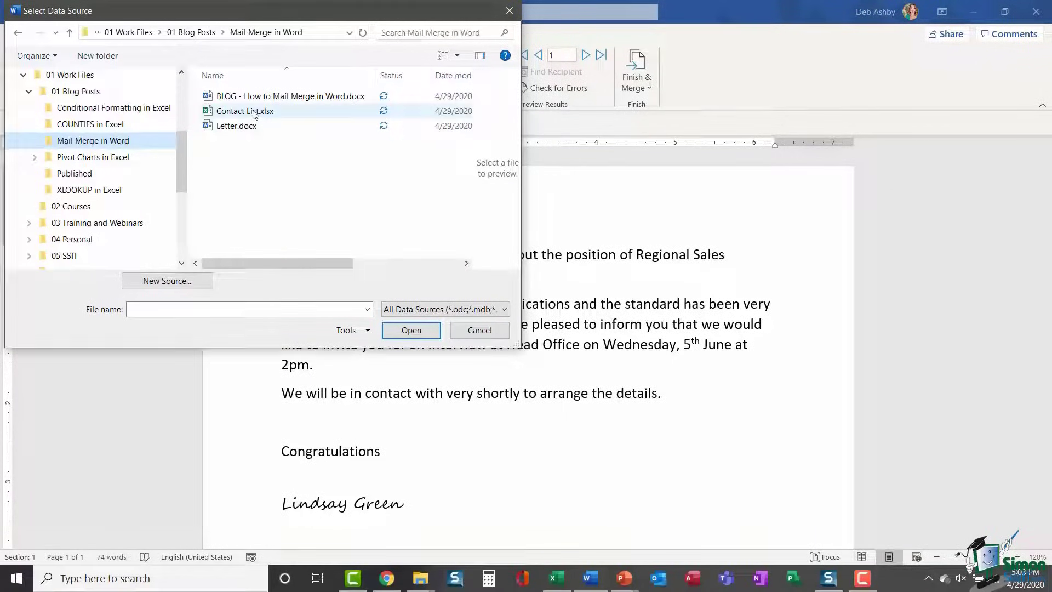
pyautogui.click(244, 111)
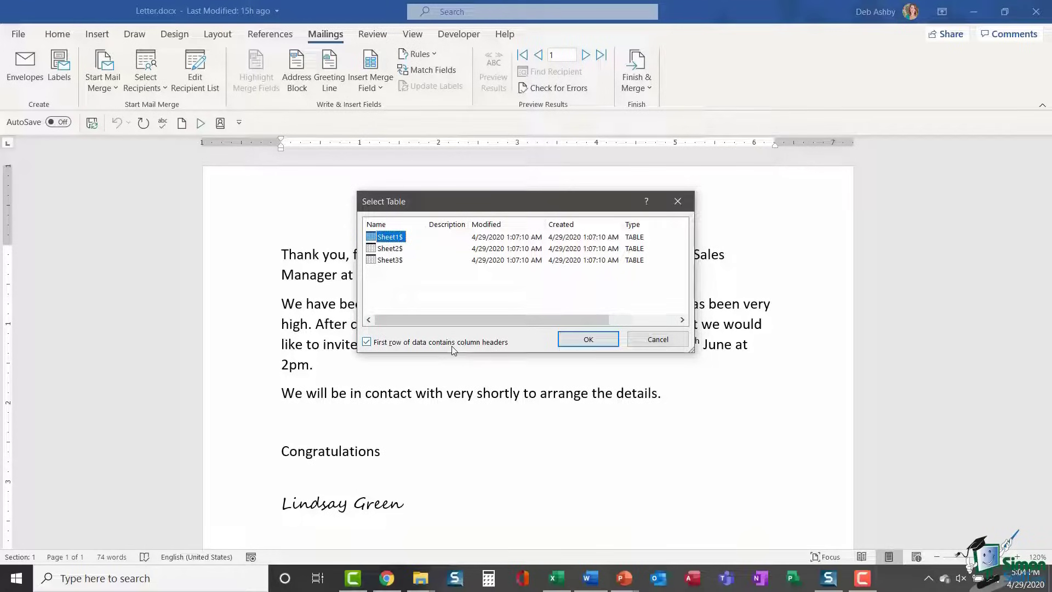
pyautogui.click(420, 578)
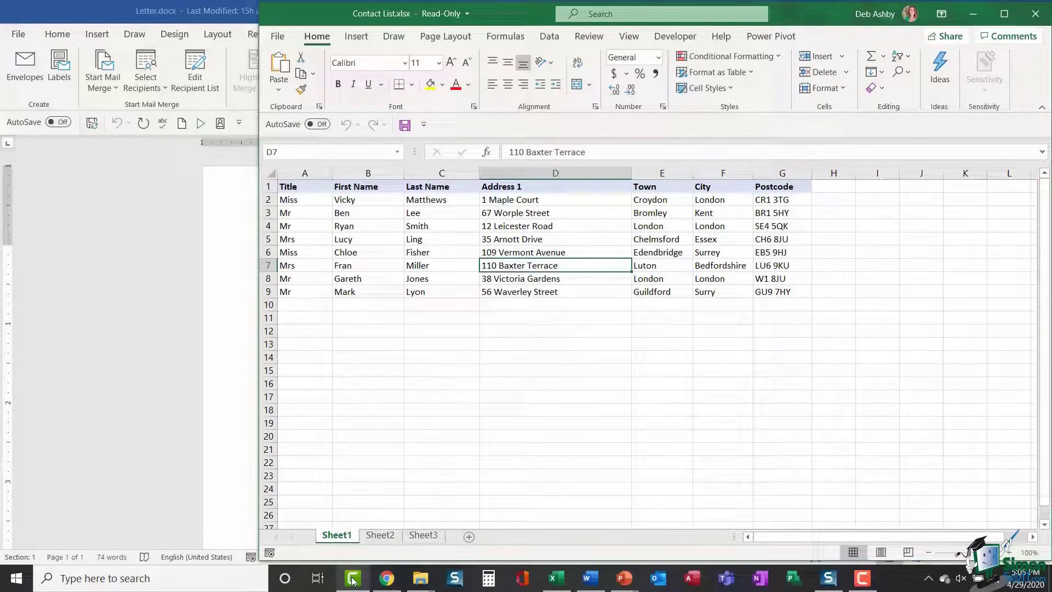
pyautogui.click(1035, 15)
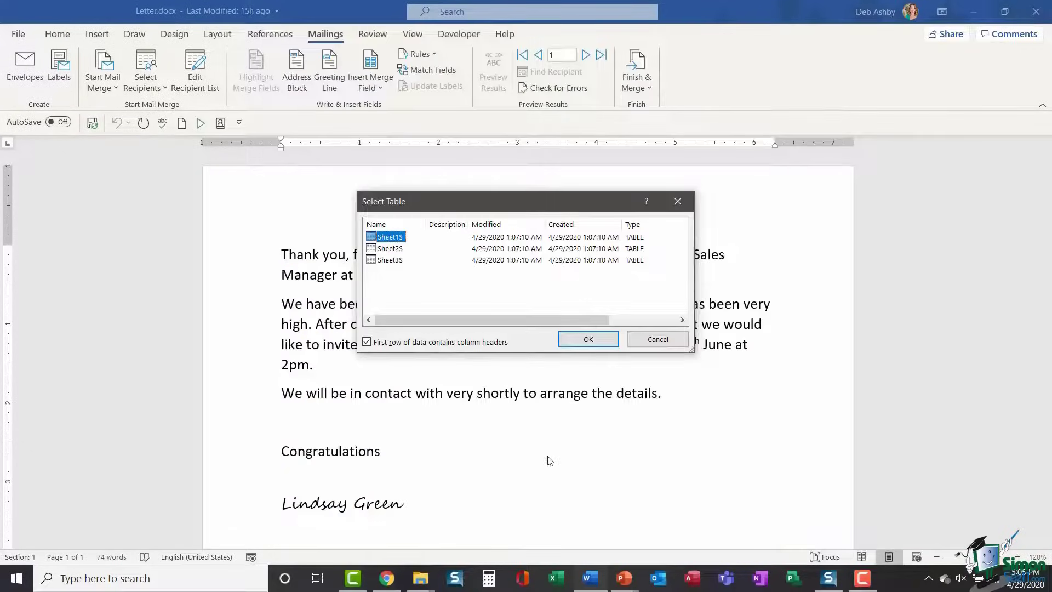
# - Confirm Sheet1$ as the recipient table and open the Mail Merge Recipients list
pyautogui.click(579, 341)
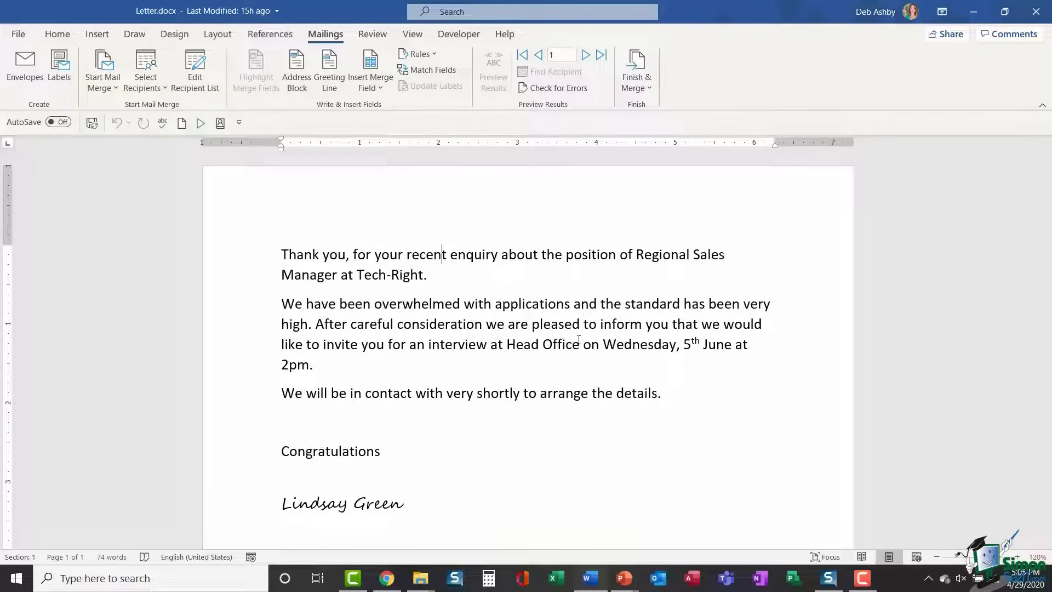
pyautogui.click(195, 75)
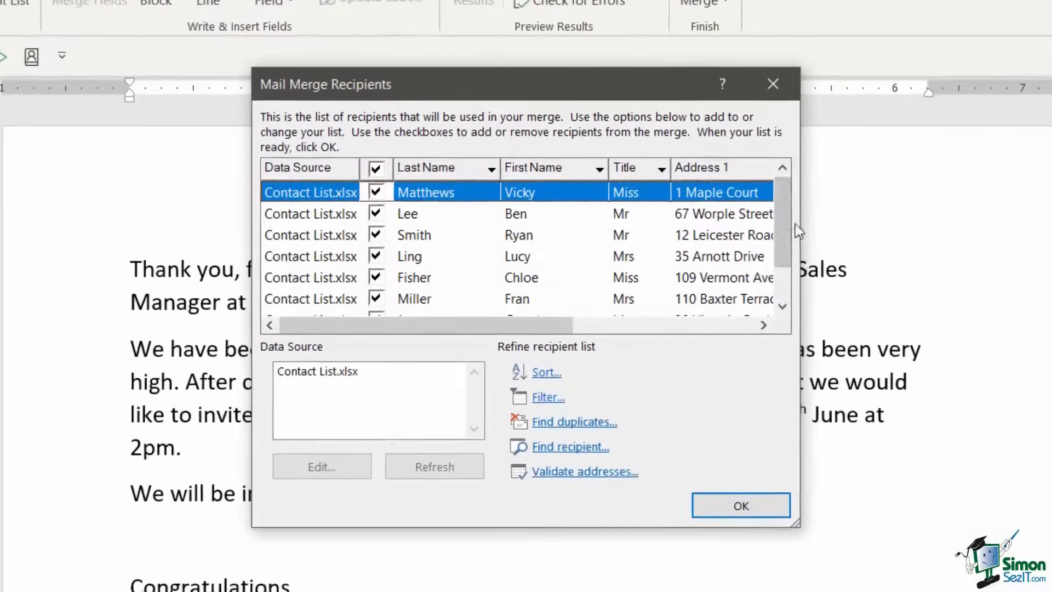
pyautogui.moveTo(689, 216); pyautogui.dragTo(688, 245)
pyautogui.moveTo(792, 256); pyautogui.dragTo(797, 205)
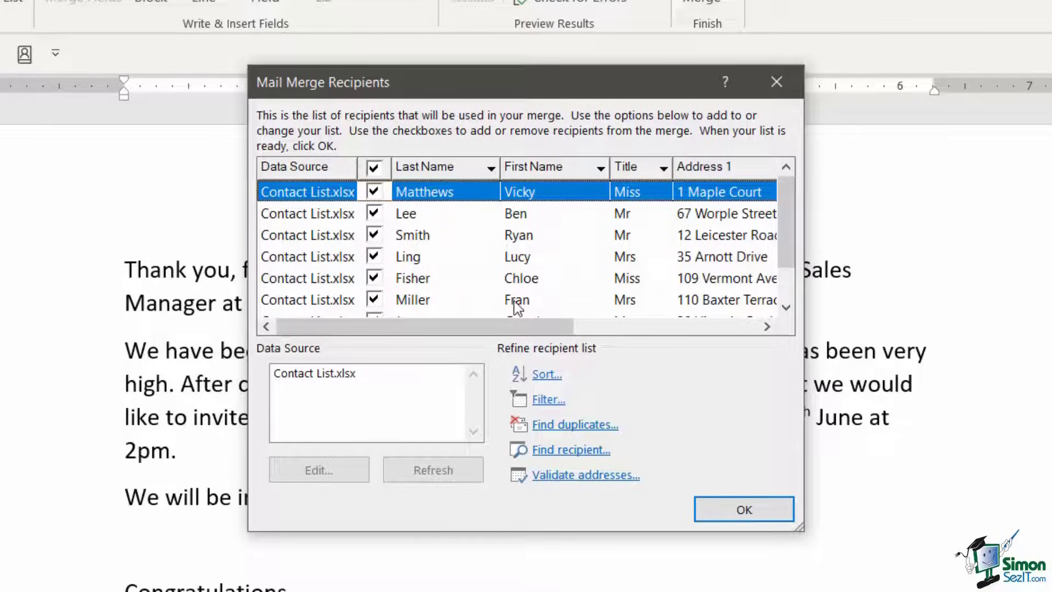
pyautogui.moveTo(785, 197)
pyautogui.mouseDown()
pyautogui.moveTo(785, 235)
pyautogui.moveTo(795, 183)
pyautogui.mouseUp()
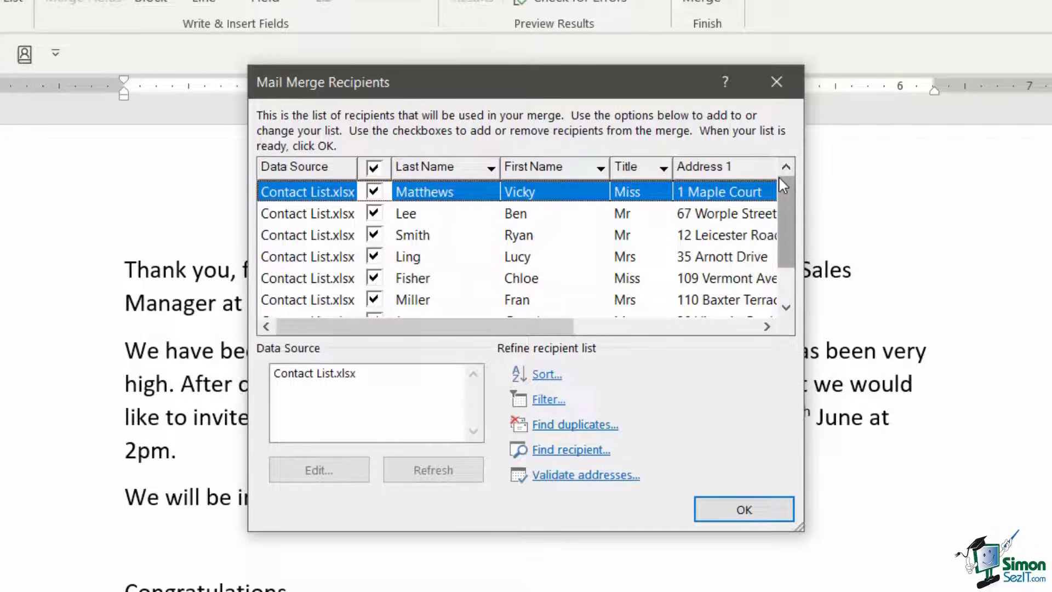
# - Re-tick the second and fourth contacts so all recipients are included, then review the columns
pyautogui.click(375, 213)
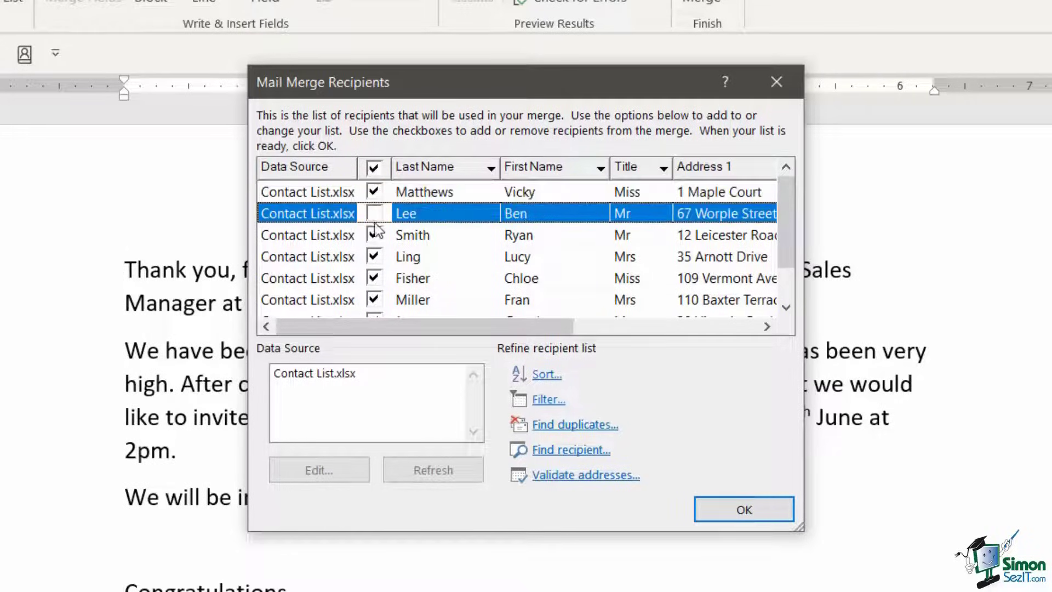
pyautogui.click(374, 256)
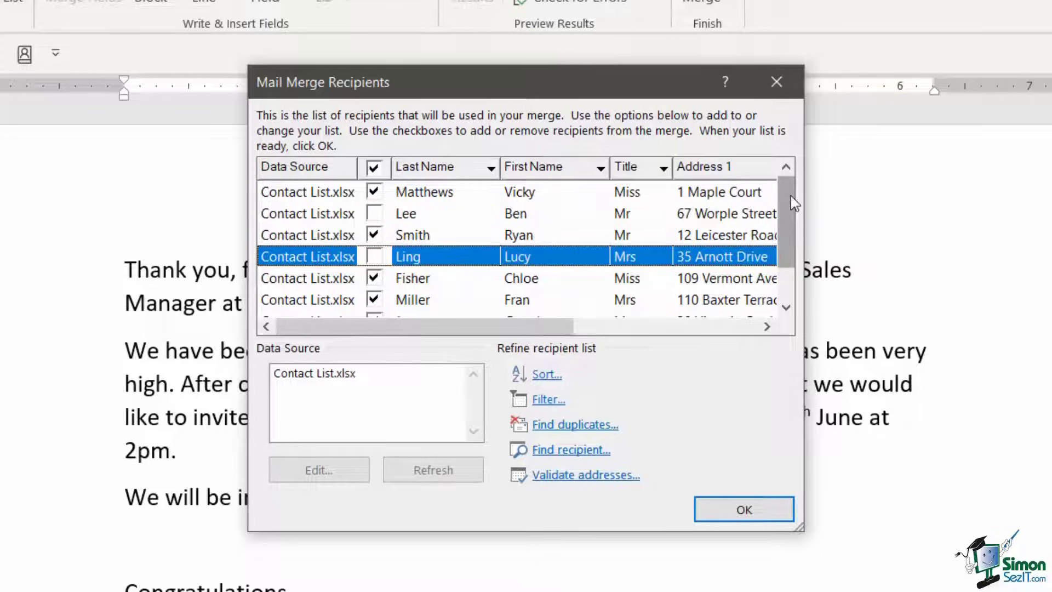
pyautogui.scroll(-1, 790, 196)
pyautogui.scroll(1, 791, 195)
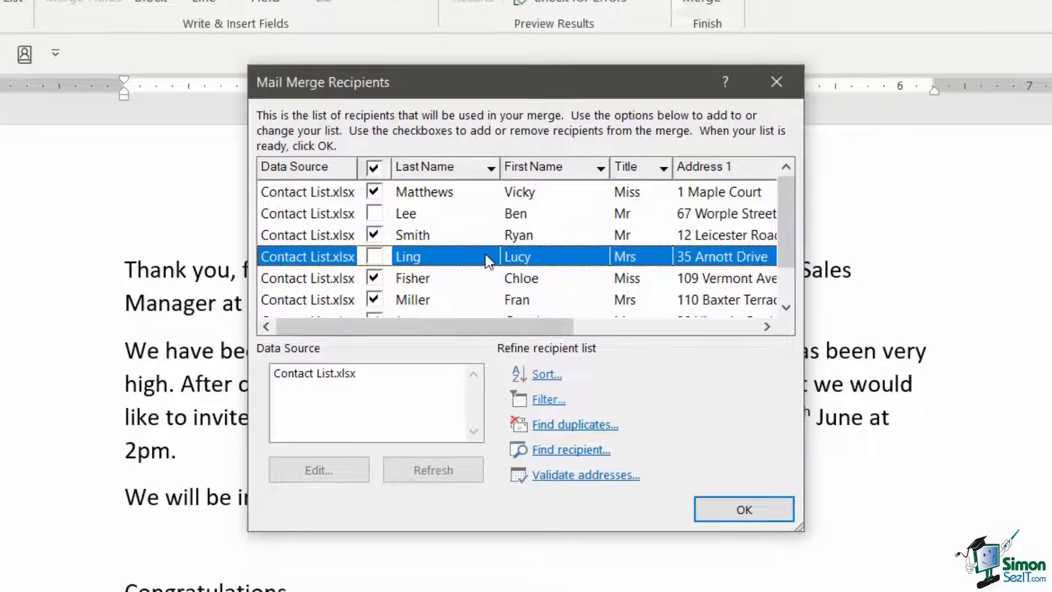
pyautogui.click(374, 214)
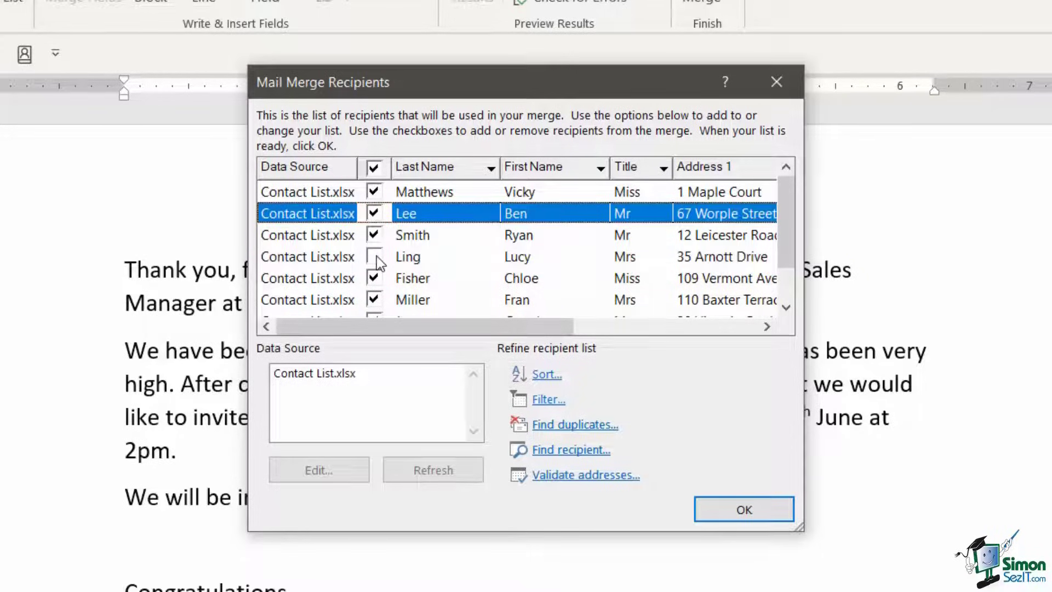
pyautogui.click(374, 256)
pyautogui.moveTo(556, 328); pyautogui.dragTo(660, 343)
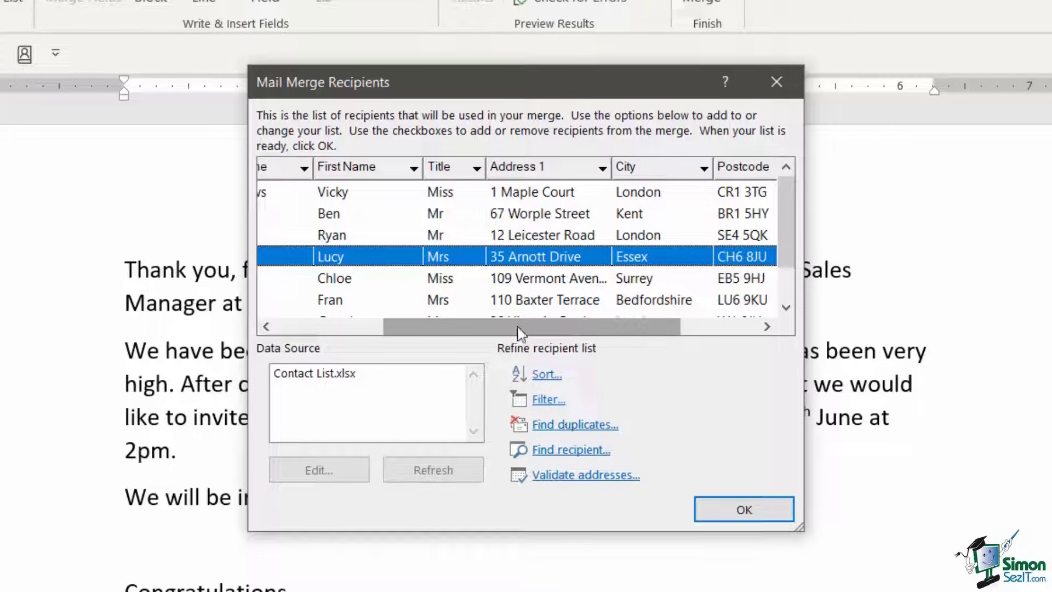
pyautogui.moveTo(521, 328); pyautogui.dragTo(425, 323)
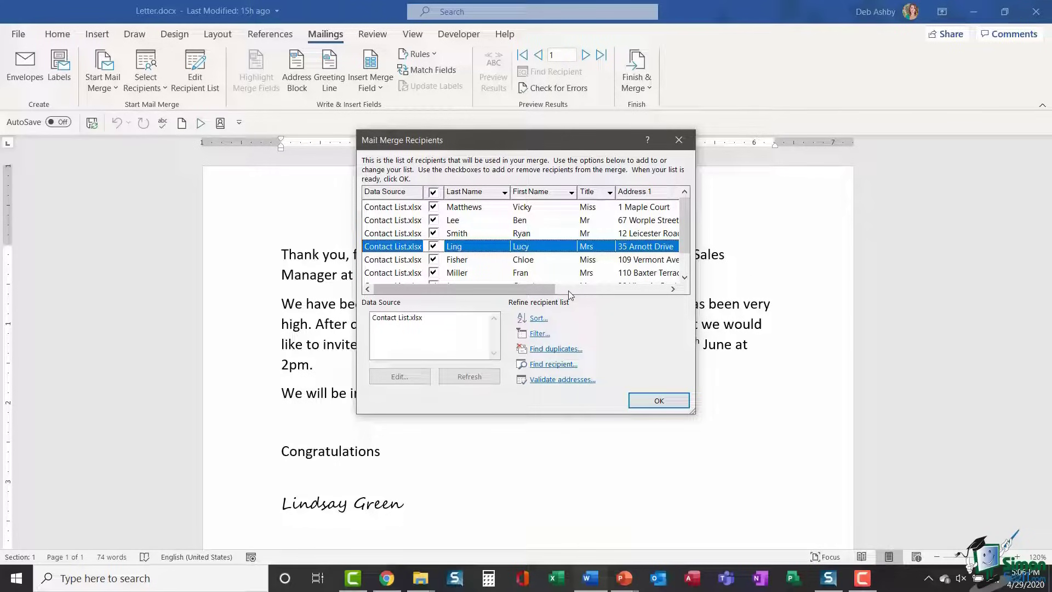
# - Close the recipient list and put the cursor before "Thank you" in the letter
pyautogui.click(658, 401)
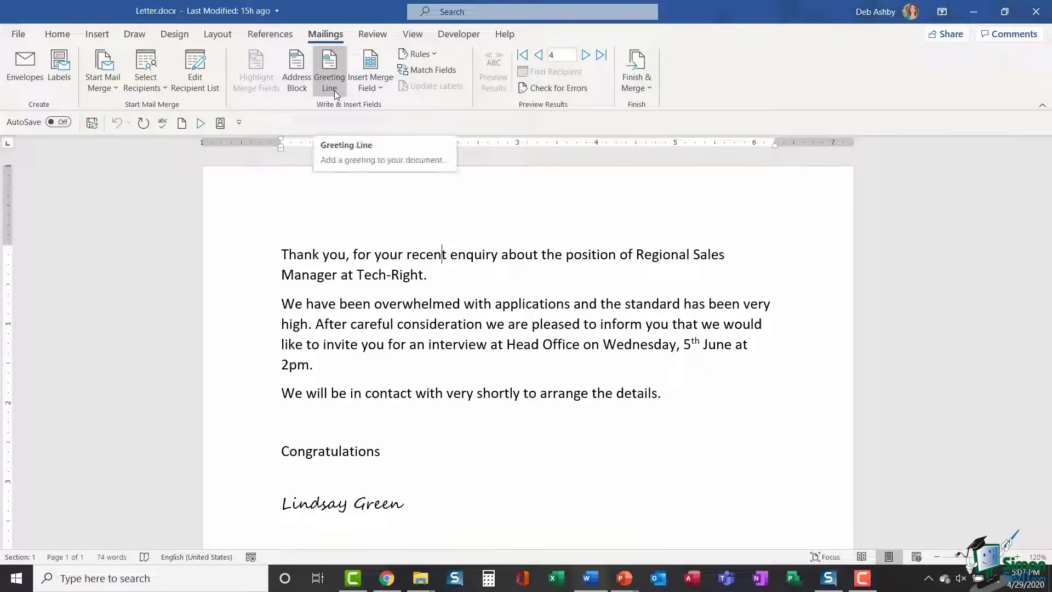
pyautogui.click(383, 89)
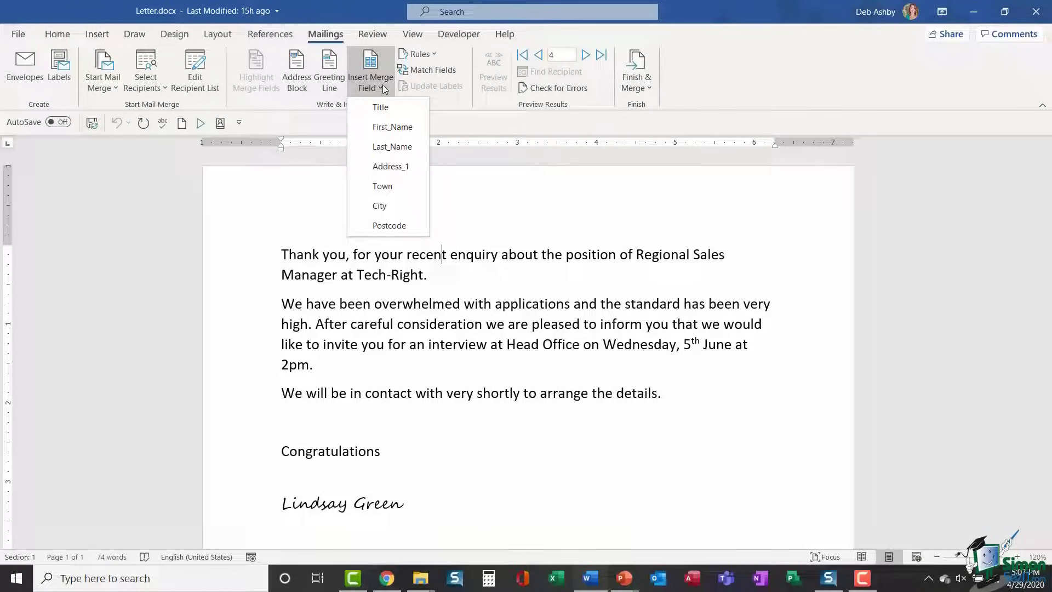
pyautogui.click(438, 108)
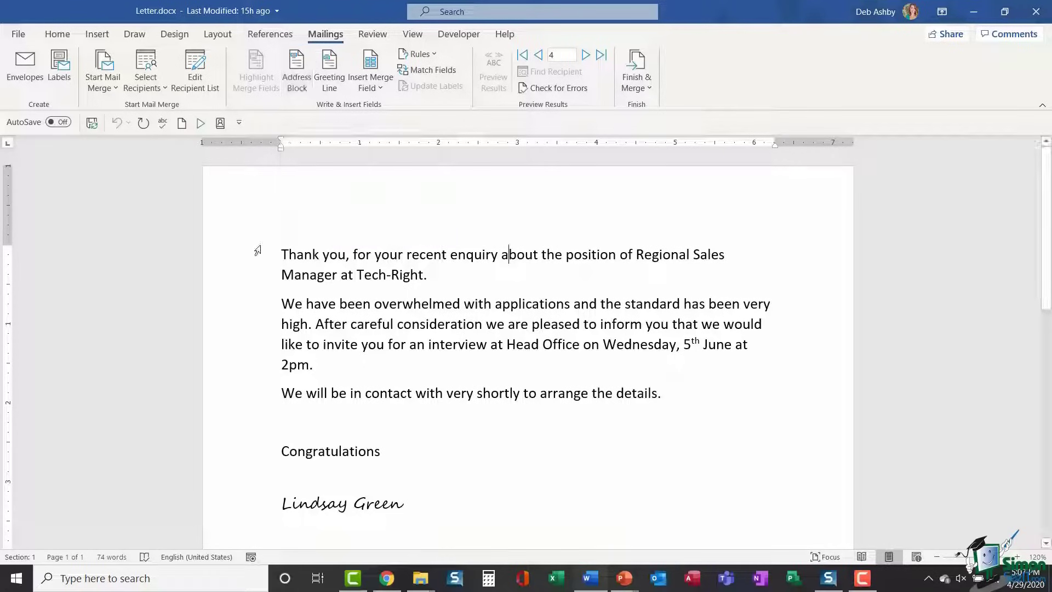
pyautogui.click(282, 251)
# - Add several blank lines above the letter's "Thank you" opening
pyautogui.press('Return')
pyautogui.press('Return')
pyautogui.press('Return')
pyautogui.press('Up')
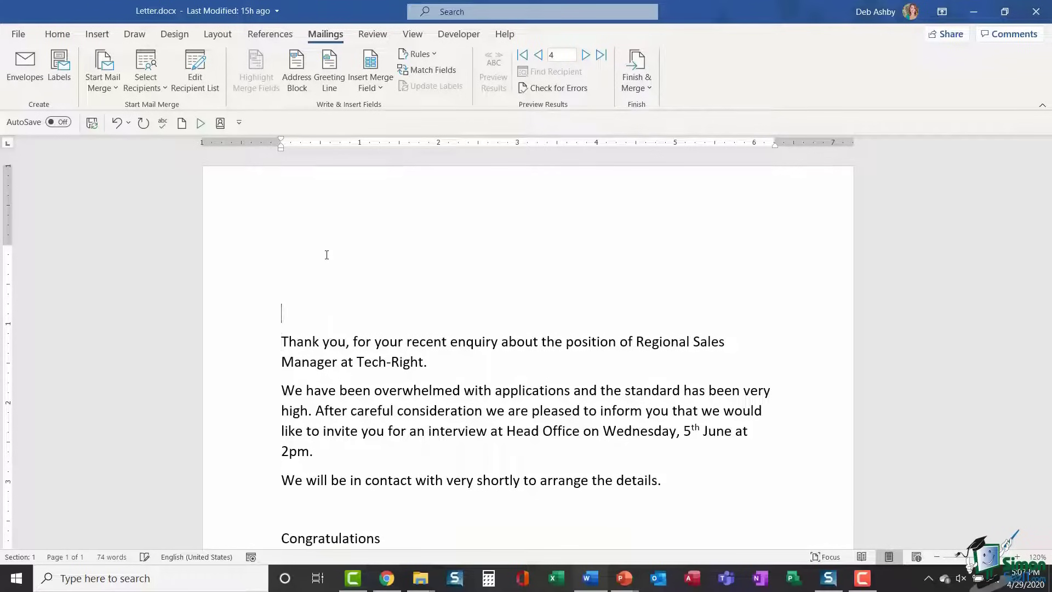
pyautogui.press('Up')
pyautogui.press('Up')
pyautogui.press('Return')
pyautogui.press('Return')
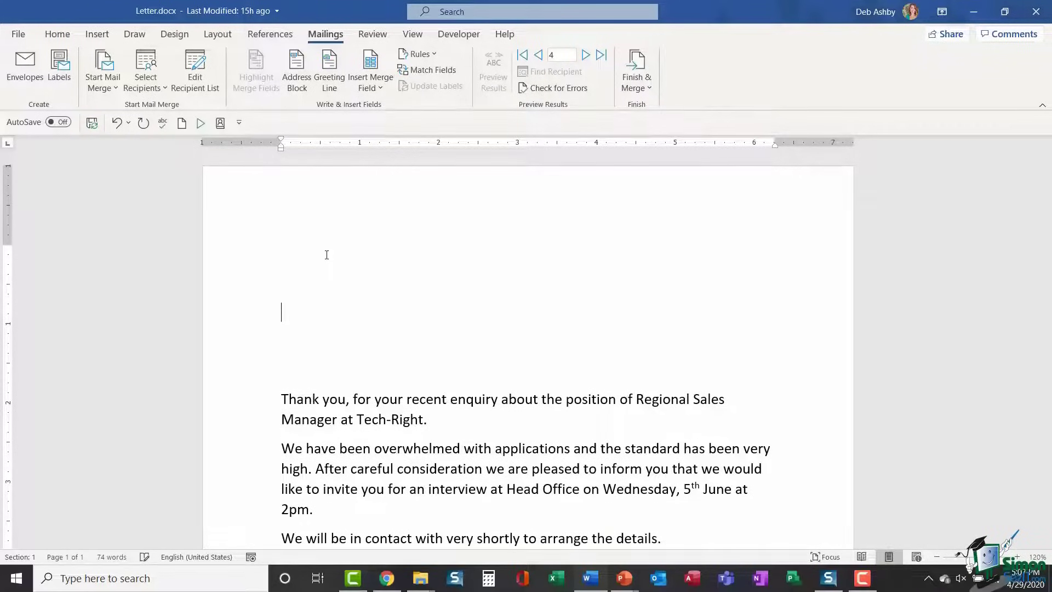
pyautogui.press('Up')
pyautogui.press('Up')
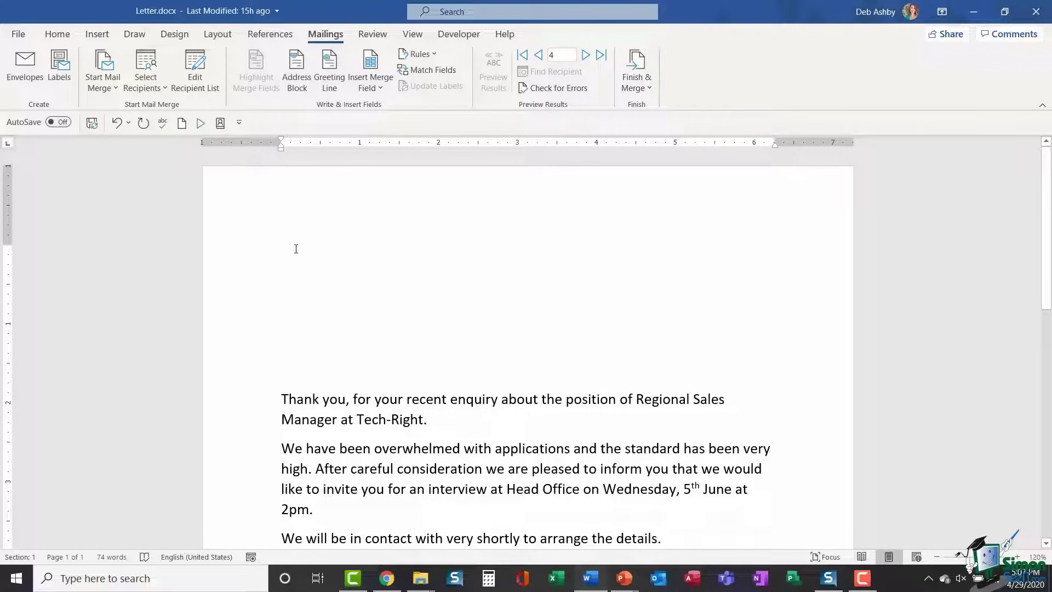
# - In Address Block, preview recipient 1 and try name formats, ending on Mr. Josh Randall Jr
pyautogui.click(299, 80)
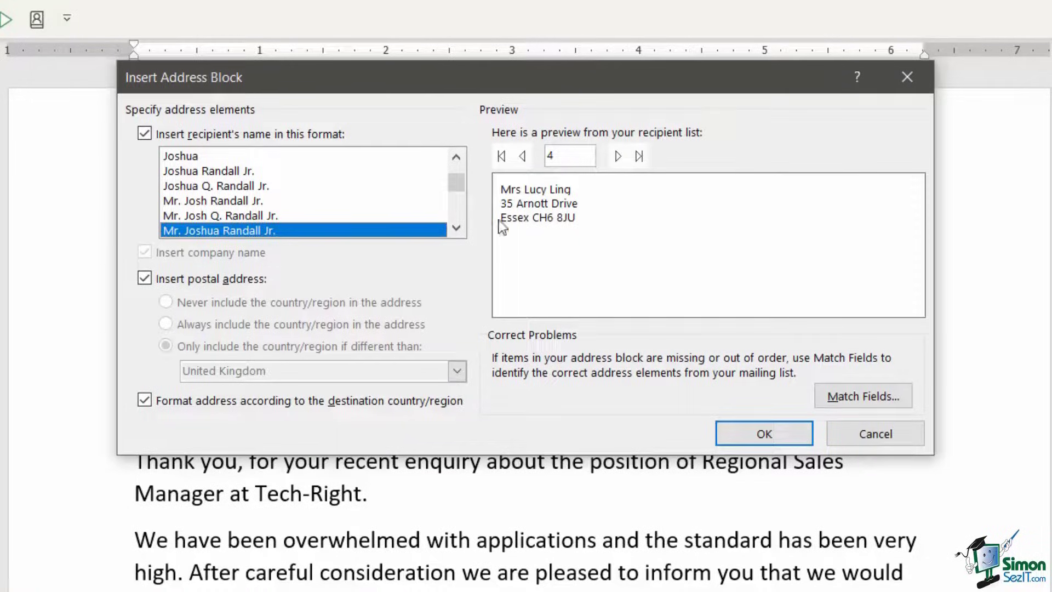
pyautogui.click(522, 156)
pyautogui.click(522, 156)
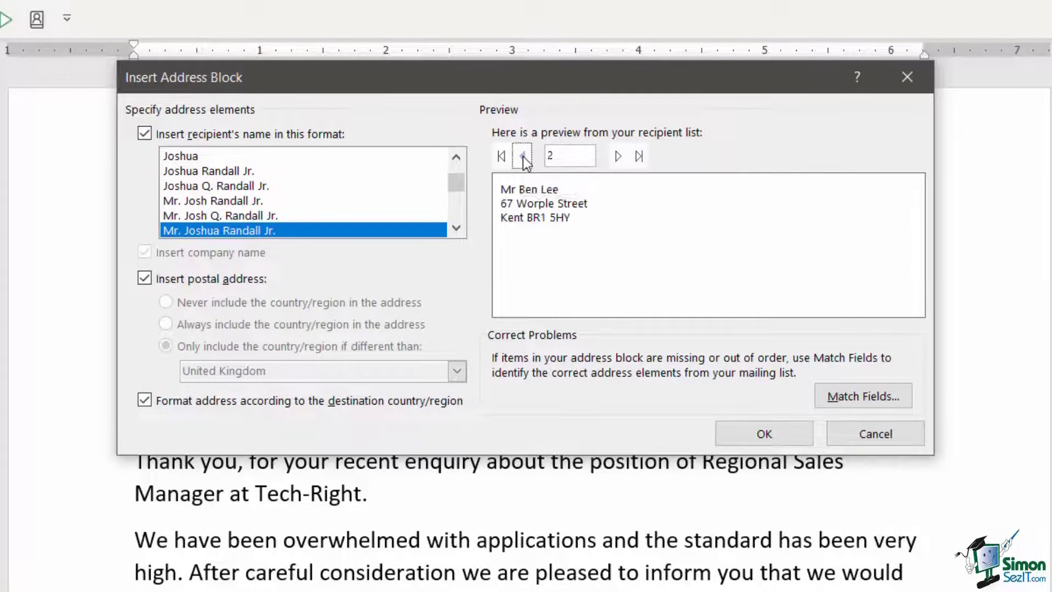
pyautogui.click(523, 157)
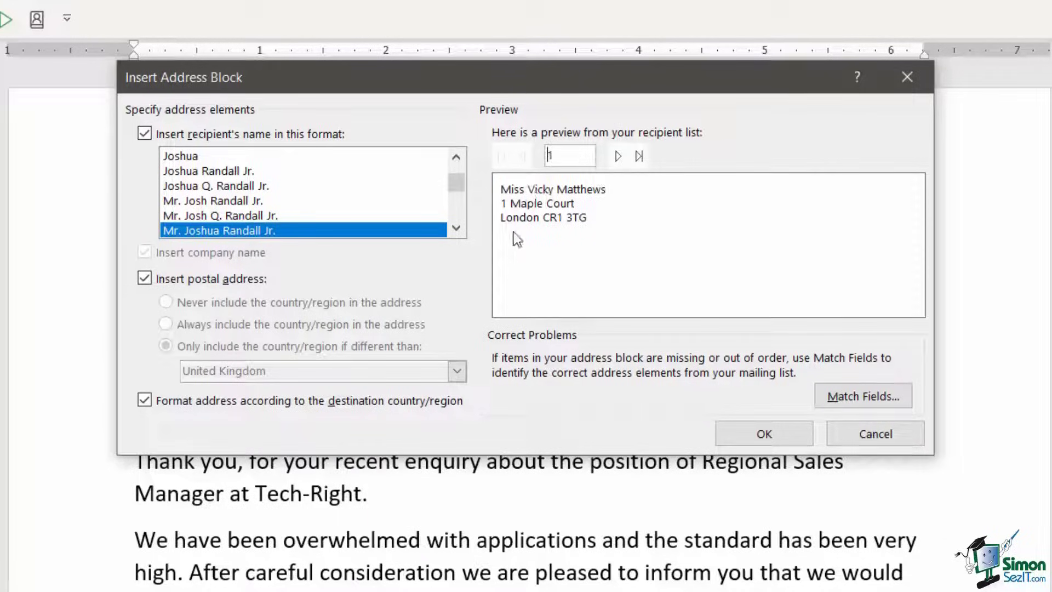
pyautogui.click(190, 158)
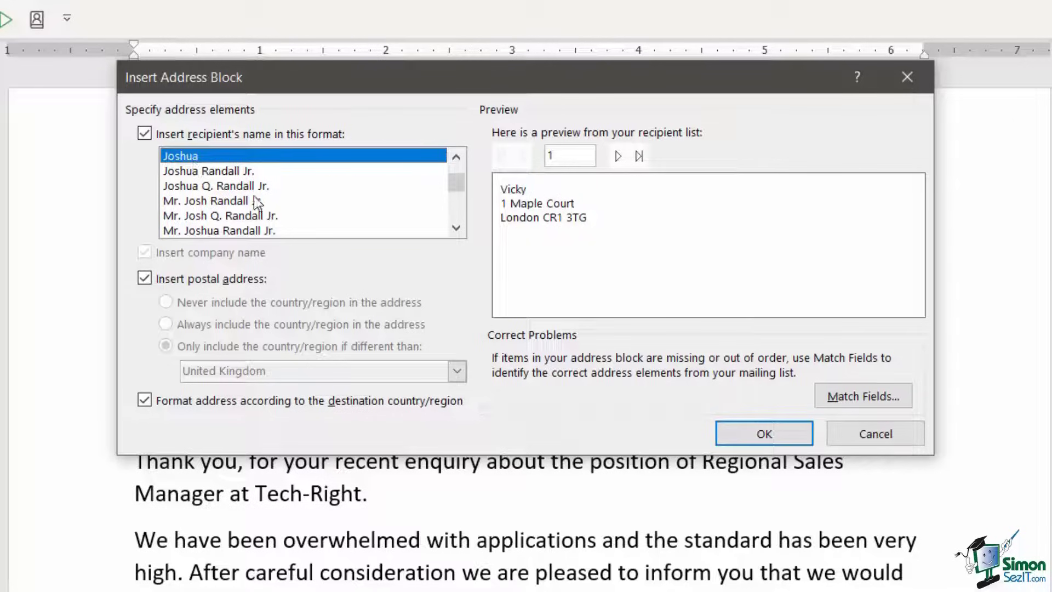
pyautogui.press('Down')
pyautogui.click(227, 200)
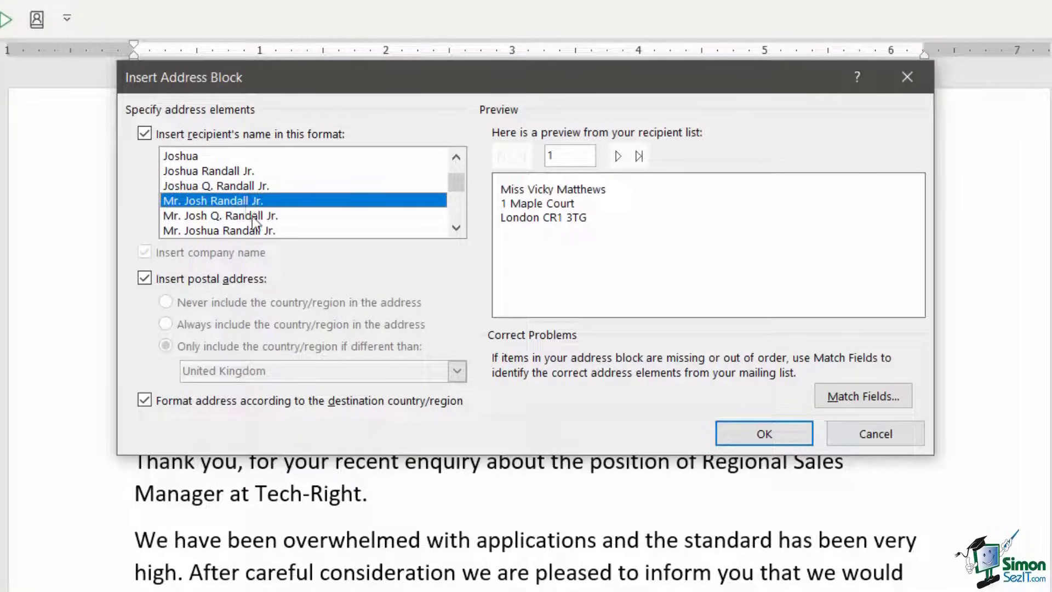
# - Insert an address block using the Mr. Joshua Randall Jr. format with postal address, previewing recipients 2–5
pyautogui.click(217, 230)
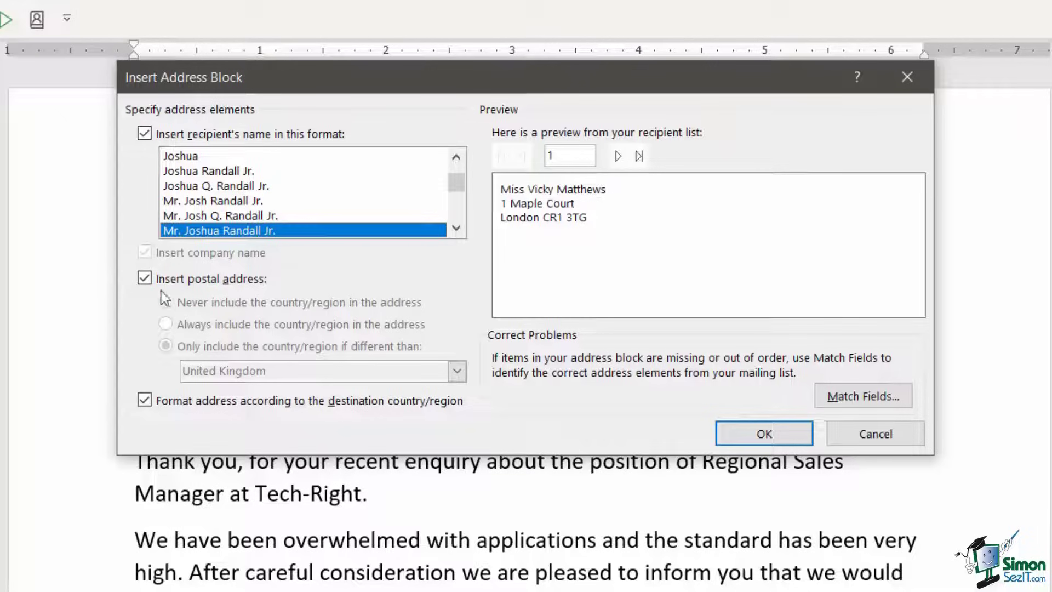
pyautogui.click(144, 279)
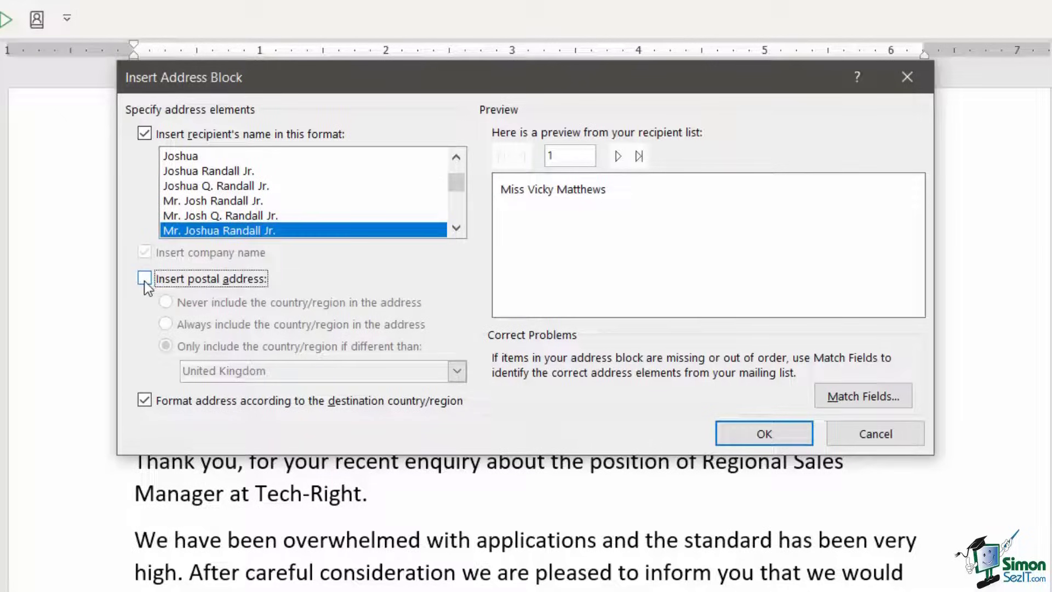
pyautogui.click(144, 279)
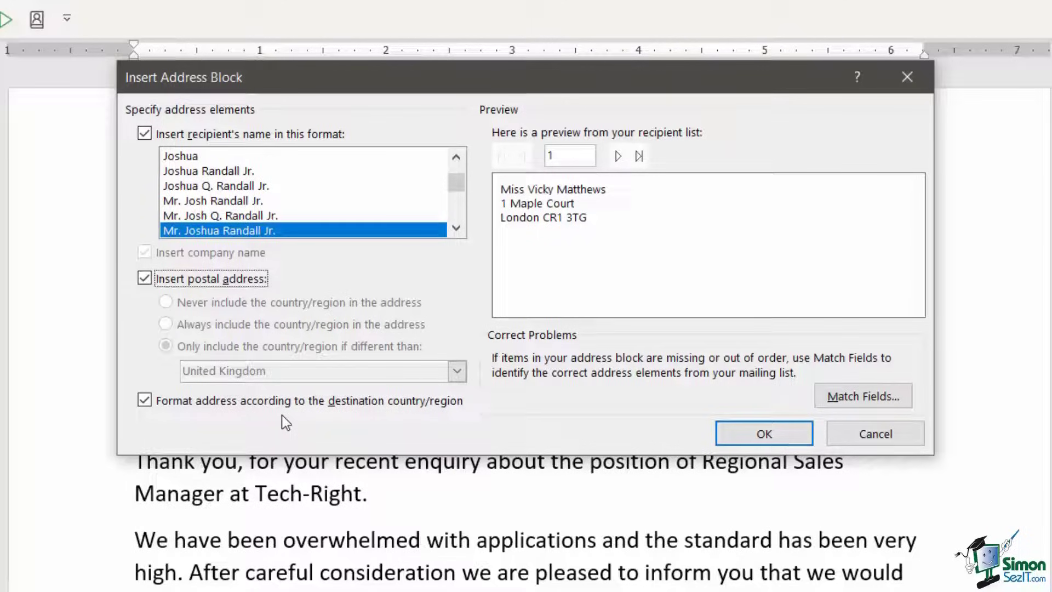
pyautogui.click(619, 157)
pyautogui.click(619, 157)
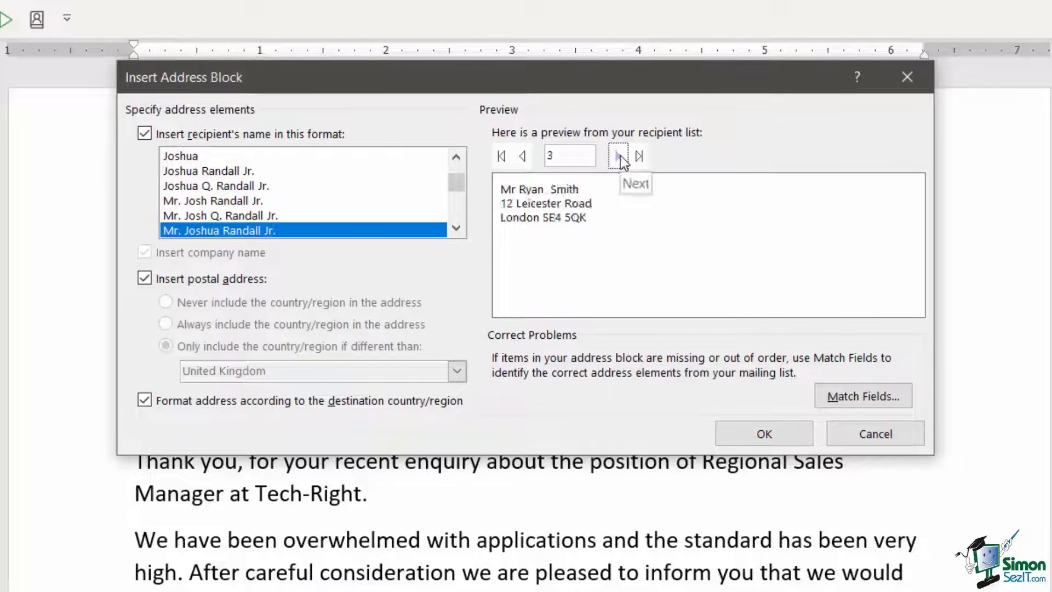
pyautogui.click(619, 157)
pyautogui.click(619, 157)
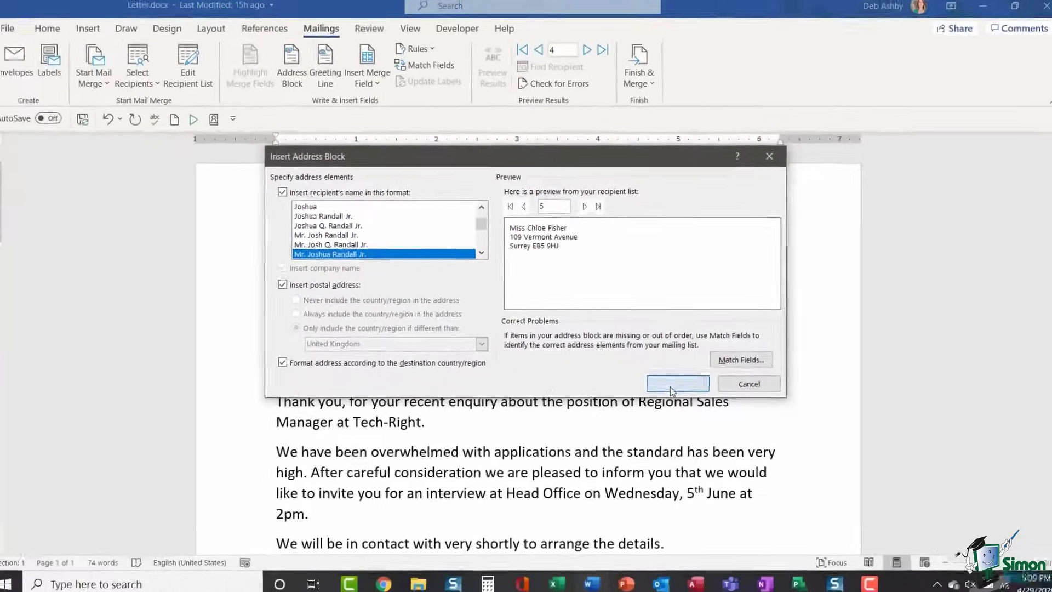
pyautogui.click(671, 386)
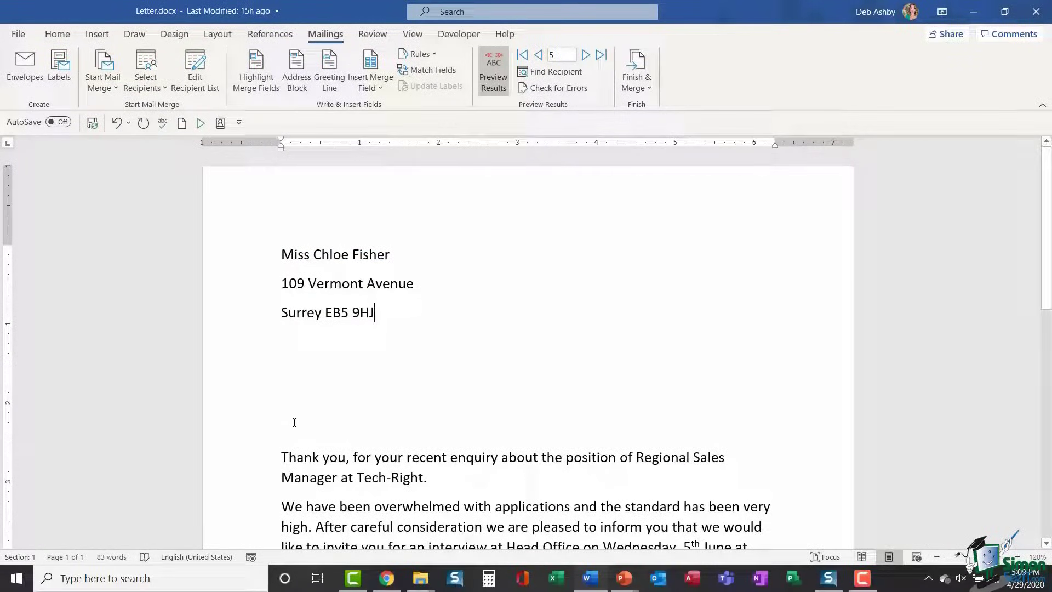
# - Adjust the blank lines between the address block and "Thank you"
pyautogui.click(322, 427)
pyautogui.press('BackSpace')
pyautogui.press('BackSpace')
pyautogui.press('BackSpace')
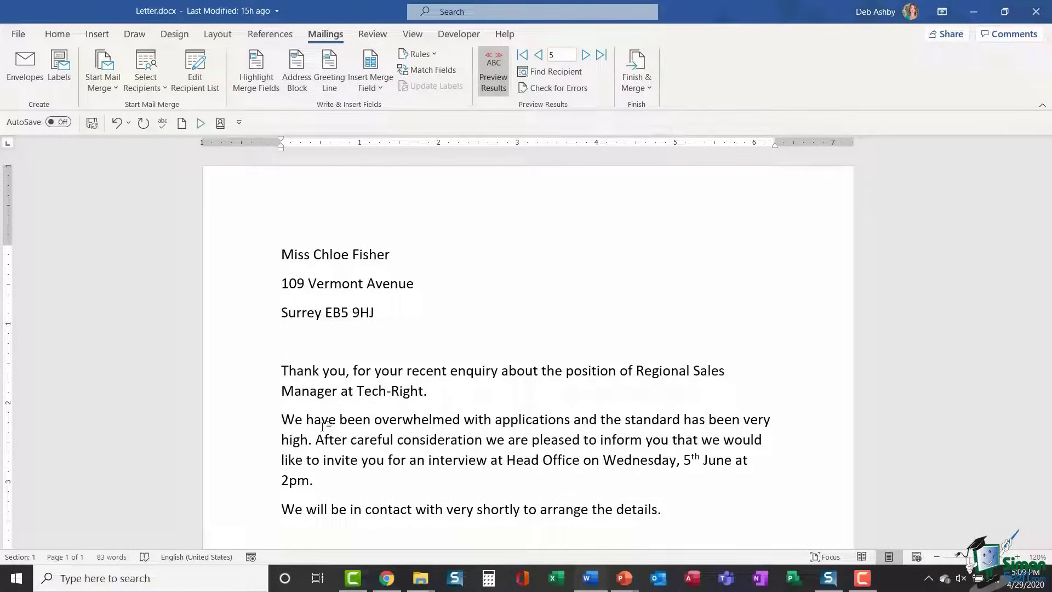
pyautogui.press('Return')
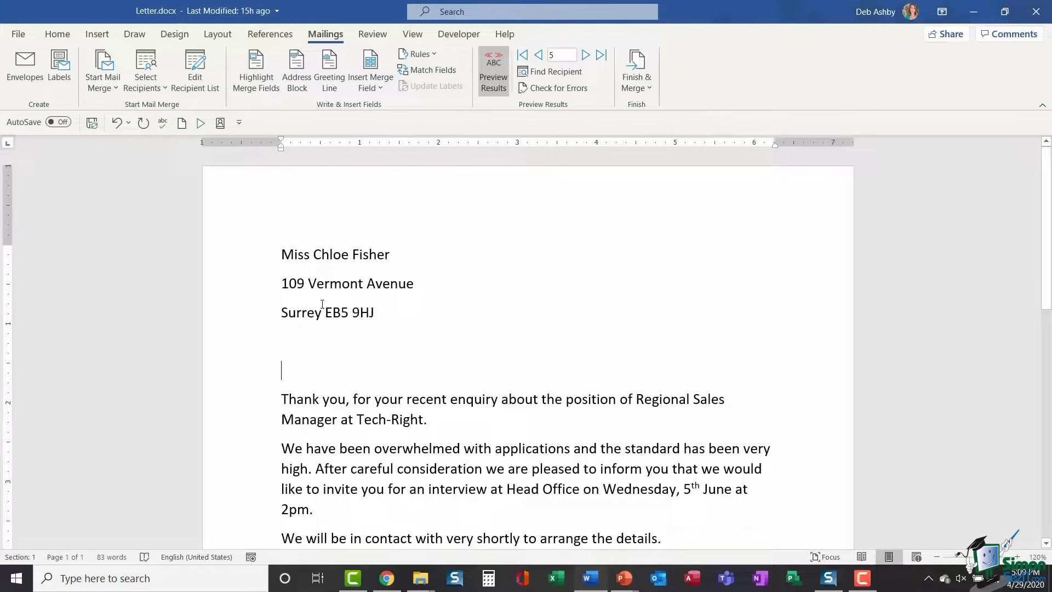
# - Step the preview back to recipient 1 and toggle Preview Results off and back on
pyautogui.click(586, 55)
pyautogui.click(586, 56)
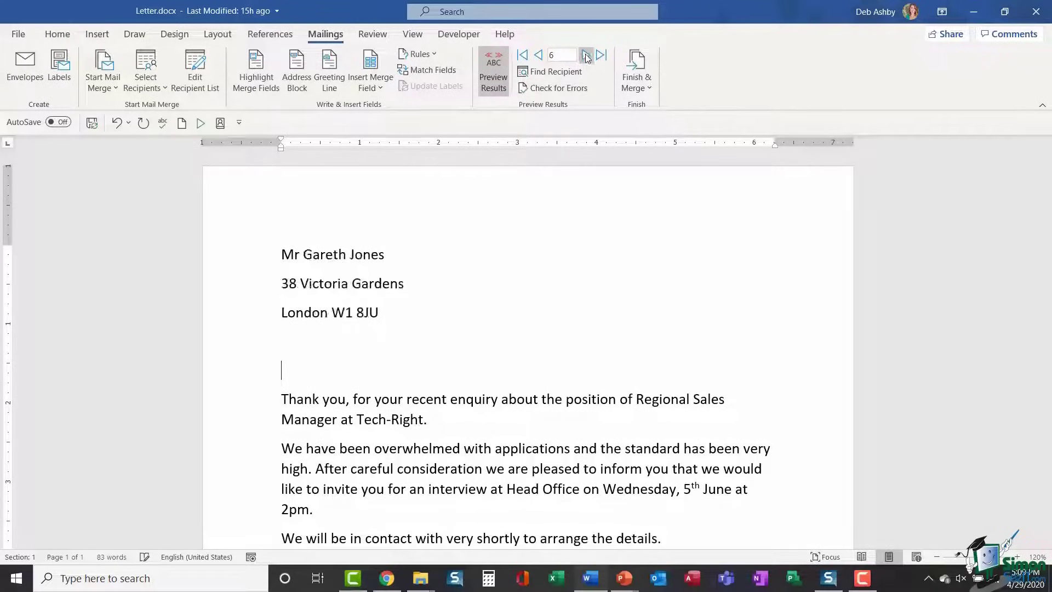
pyautogui.click(539, 56)
pyautogui.click(540, 56)
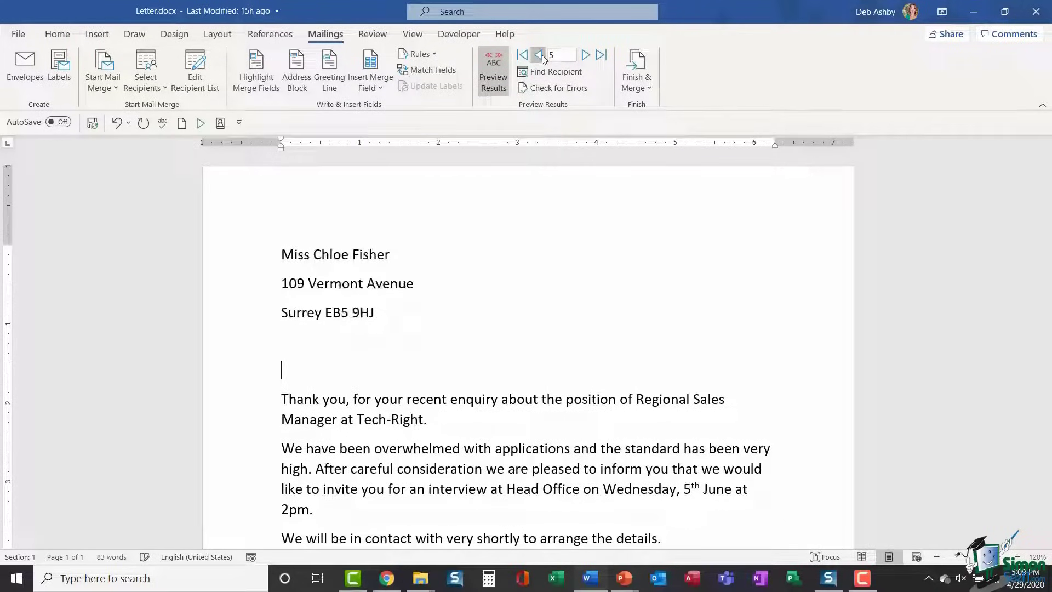
pyautogui.click(539, 55)
pyautogui.click(539, 56)
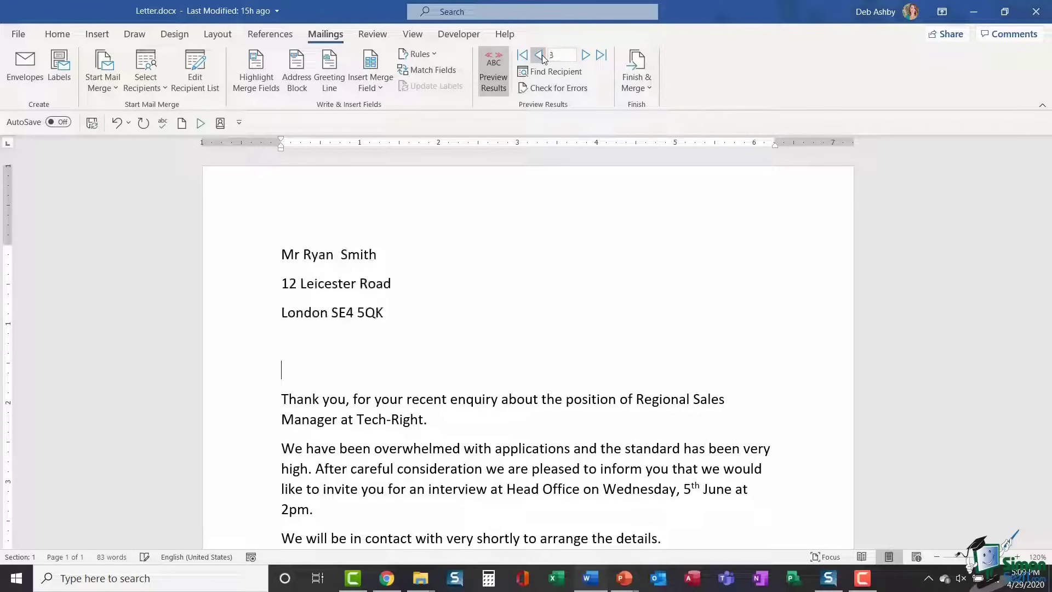
pyautogui.click(539, 55)
pyautogui.click(539, 55)
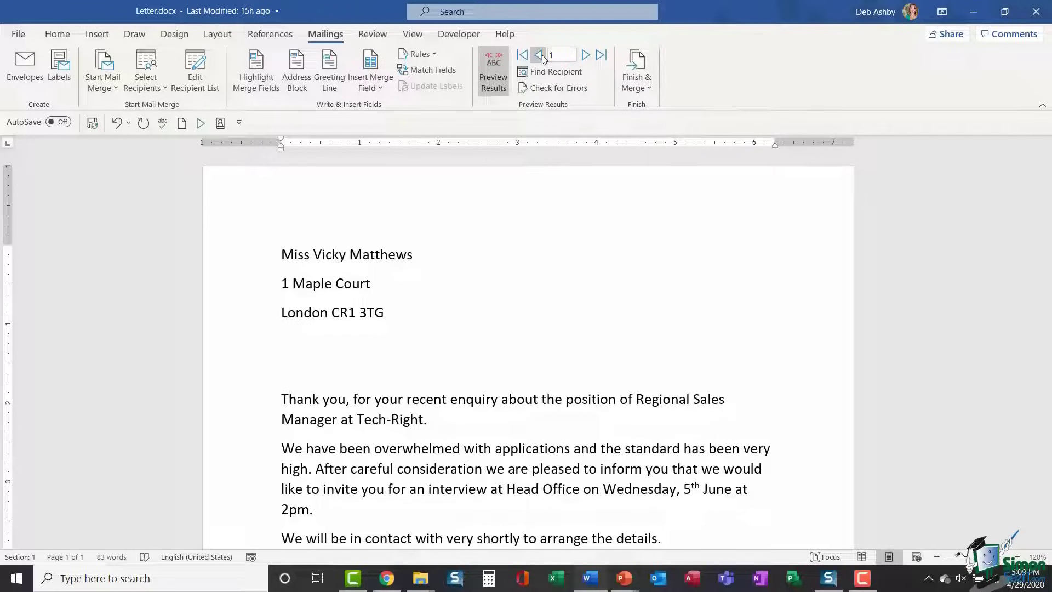
pyautogui.click(495, 75)
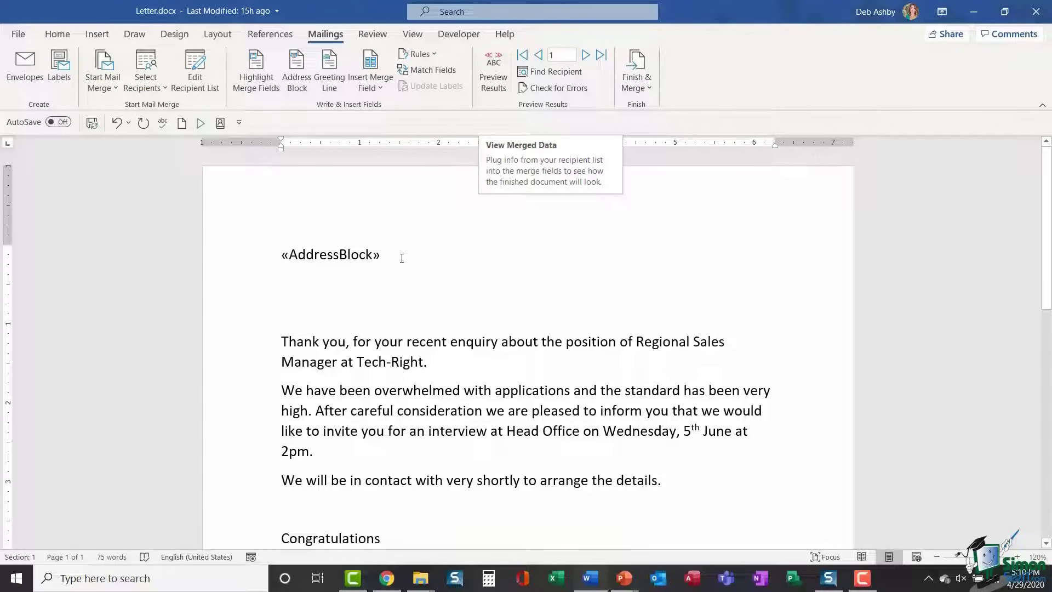
pyautogui.click(494, 68)
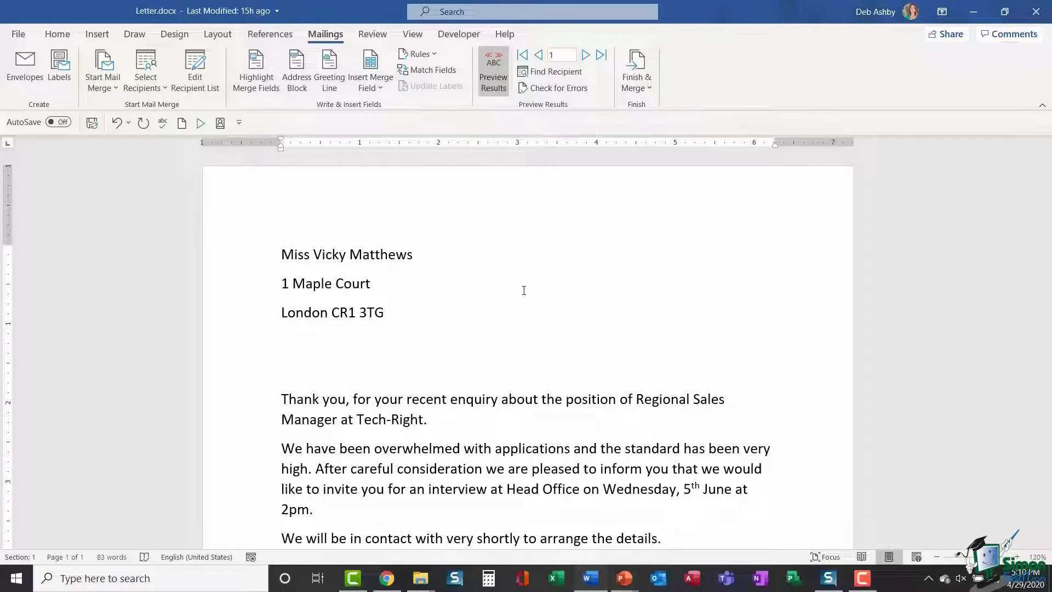
# - Configure the greeting line with "Dear" and the Mr. Randall title-and-surname format
pyautogui.click(330, 81)
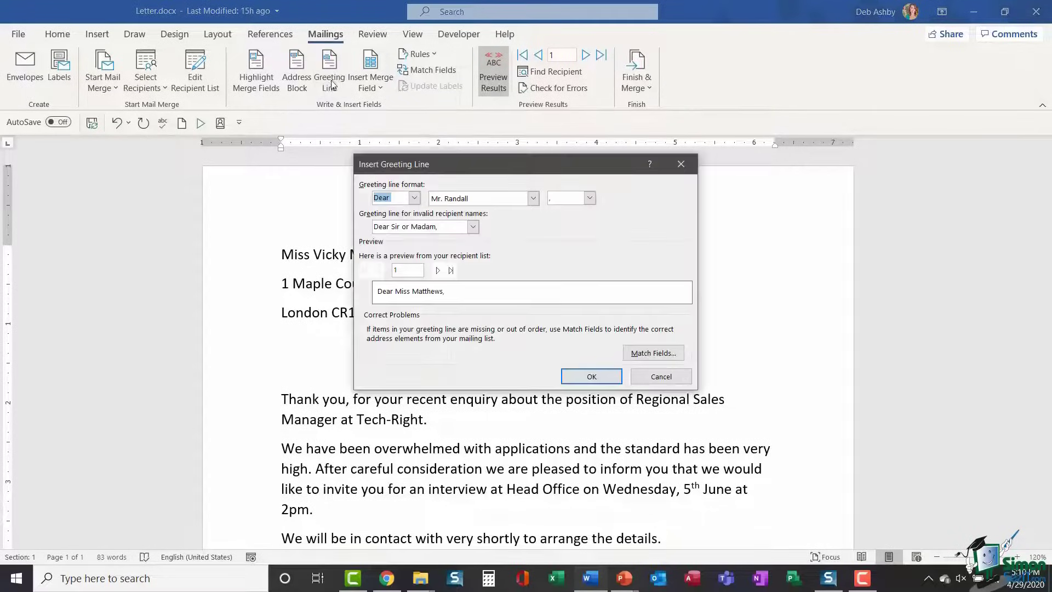
pyautogui.moveTo(485, 165); pyautogui.dragTo(580, 177)
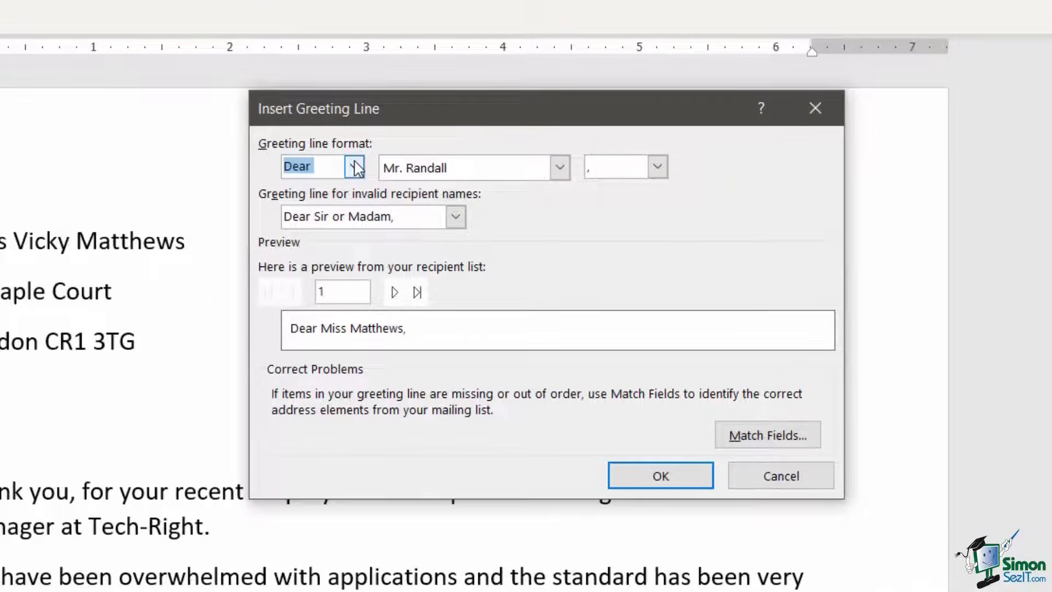
pyautogui.click(355, 167)
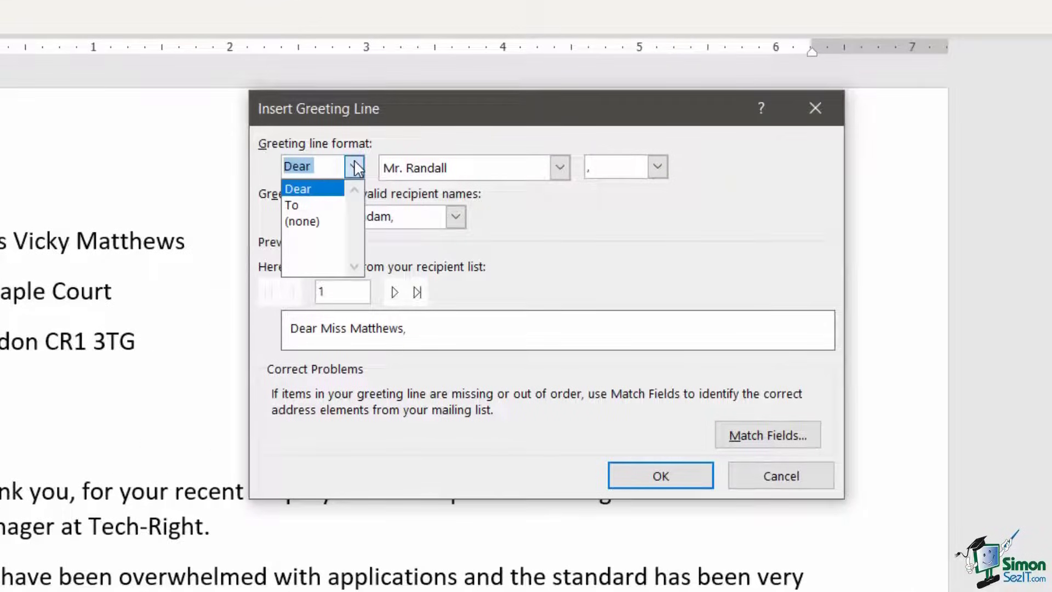
pyautogui.click(315, 190)
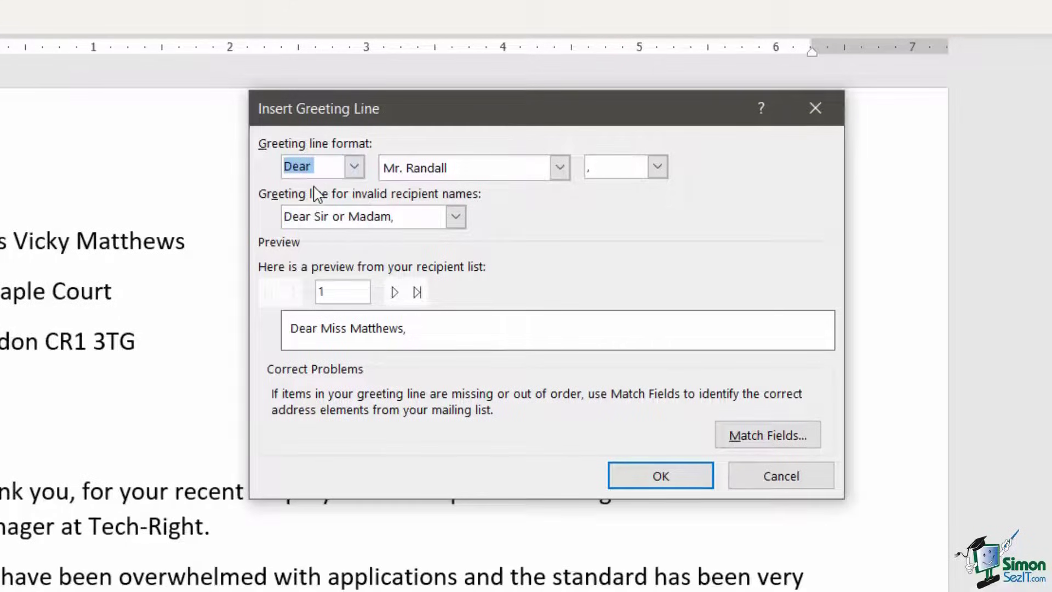
pyautogui.click(555, 174)
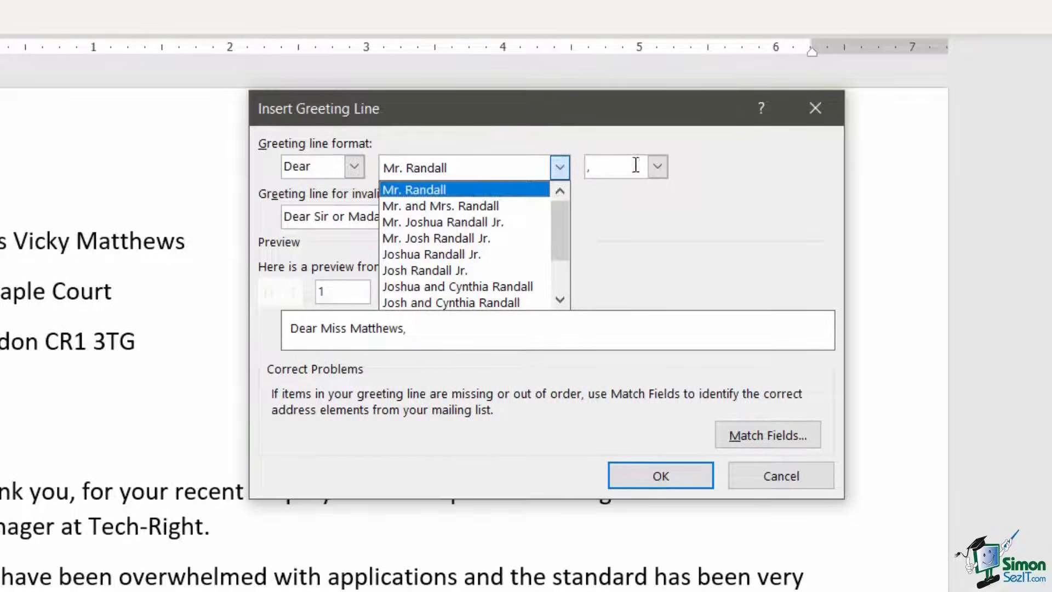
pyautogui.click(703, 241)
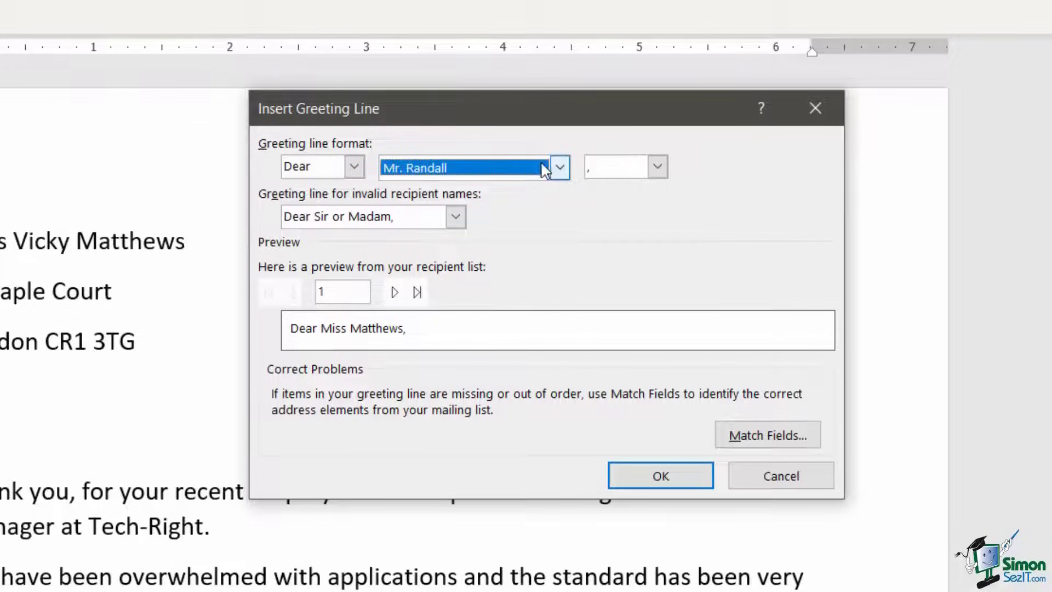
pyautogui.click(558, 170)
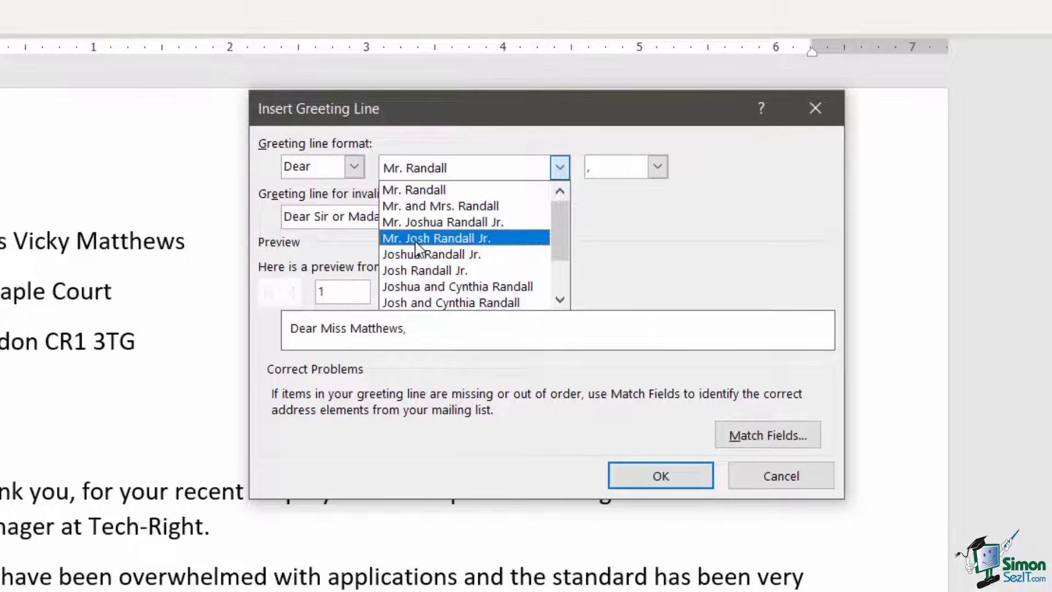
pyautogui.click(412, 254)
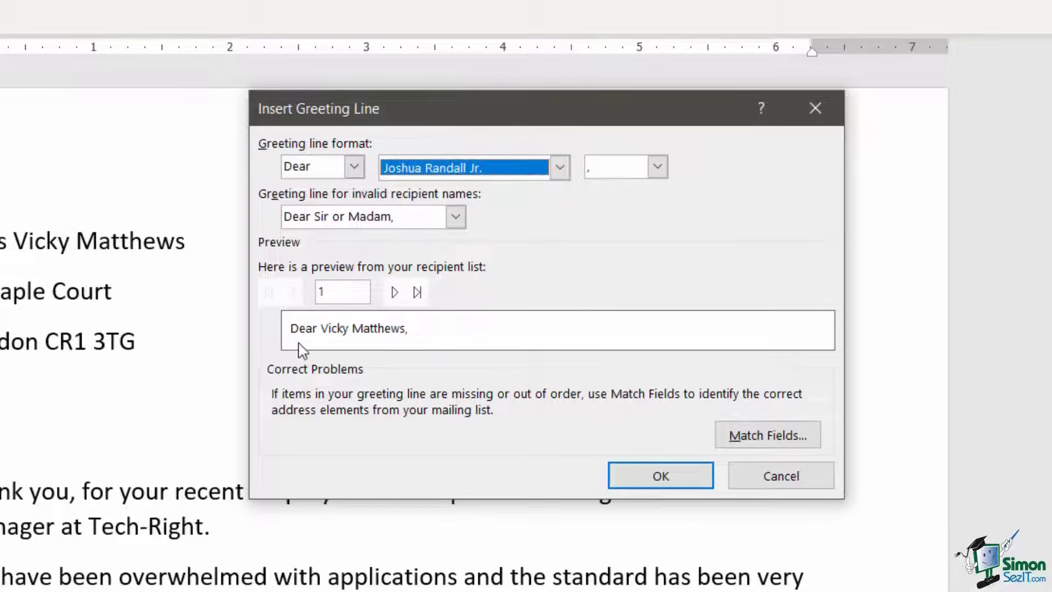
pyautogui.click(559, 169)
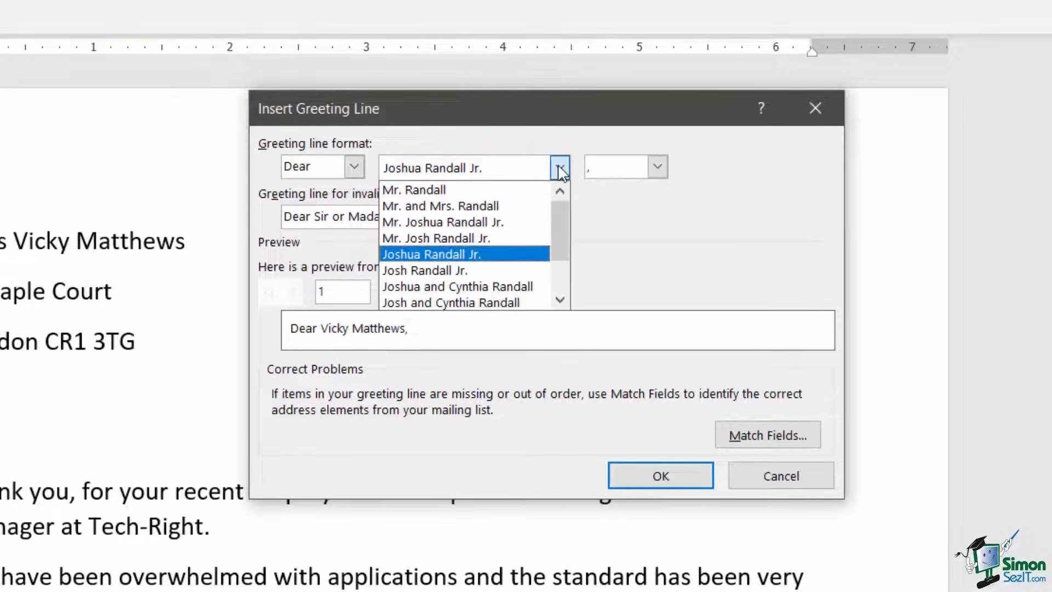
pyautogui.click(462, 190)
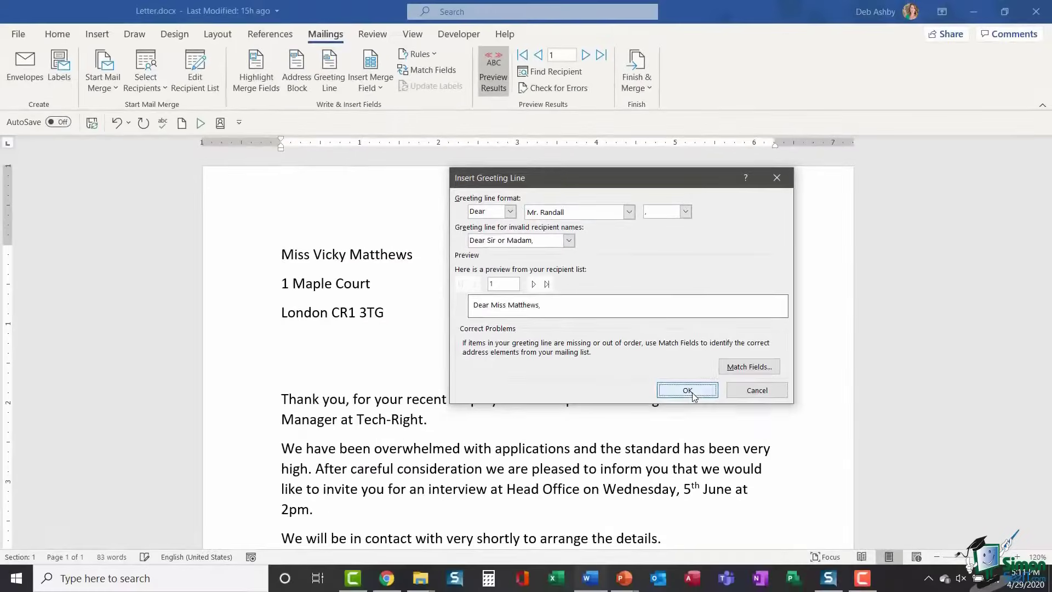
# - Insert the greeting line, then open the merge field list with the cursor after "Thank you,"
pyautogui.click(660, 476)
pyautogui.scroll(-3, 568, 382)
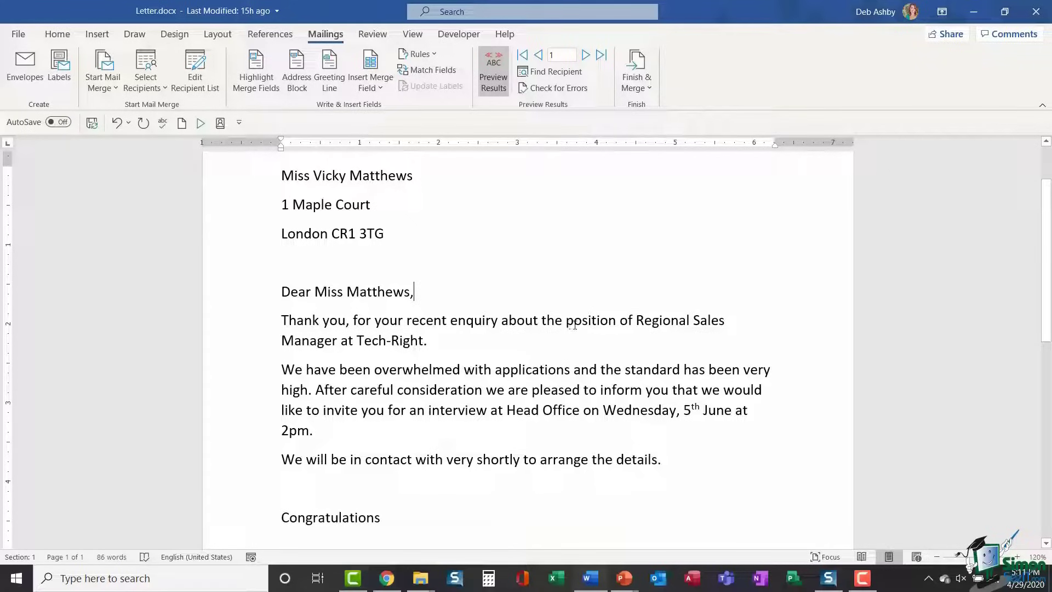
pyautogui.click(354, 320)
pyautogui.click(379, 88)
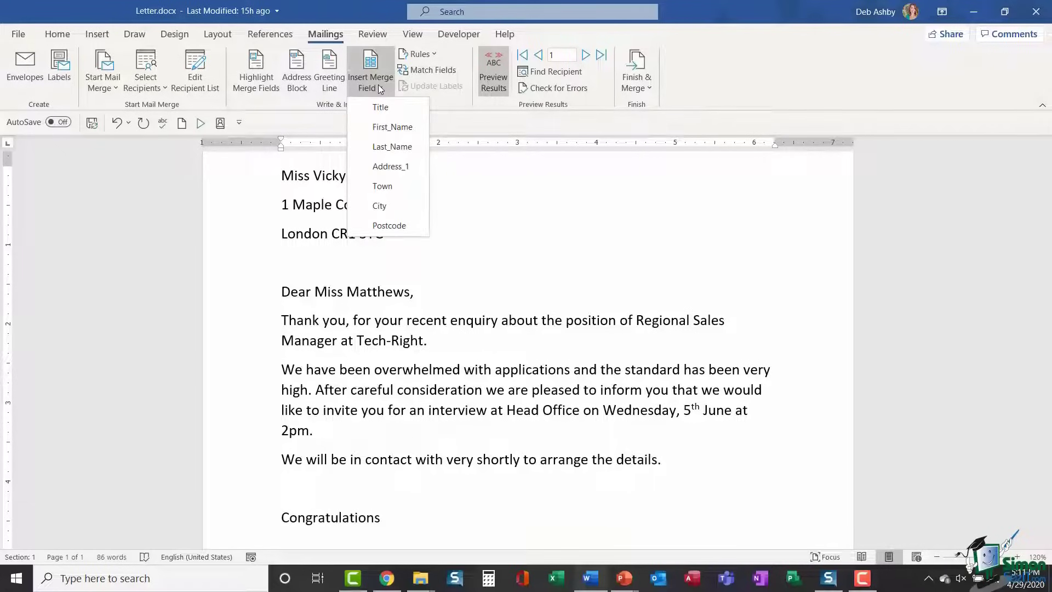
# - Try First_Name, then Title and Last_Name merge fields after "Thank you,"
pyautogui.click(391, 128)
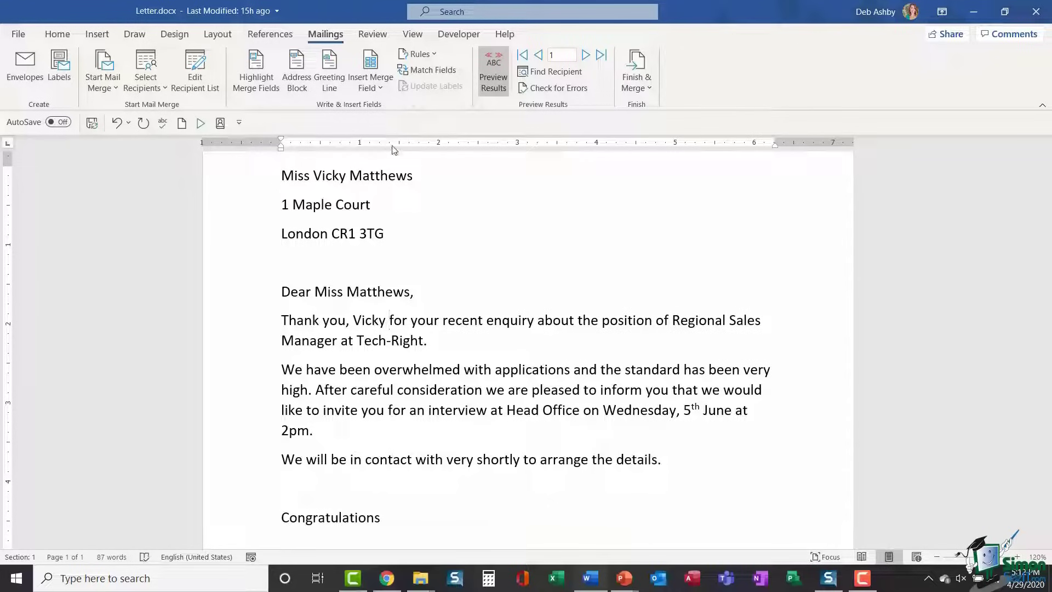
pyautogui.press('BackSpace')
pyautogui.press('BackSpace')
pyautogui.press('BackSpace')
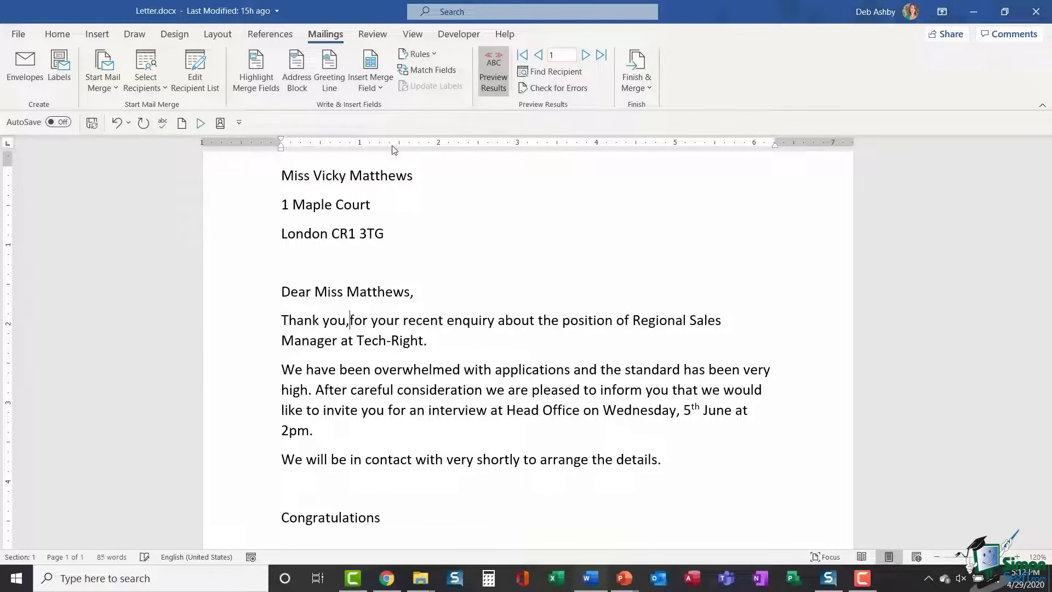
pyautogui.click(377, 86)
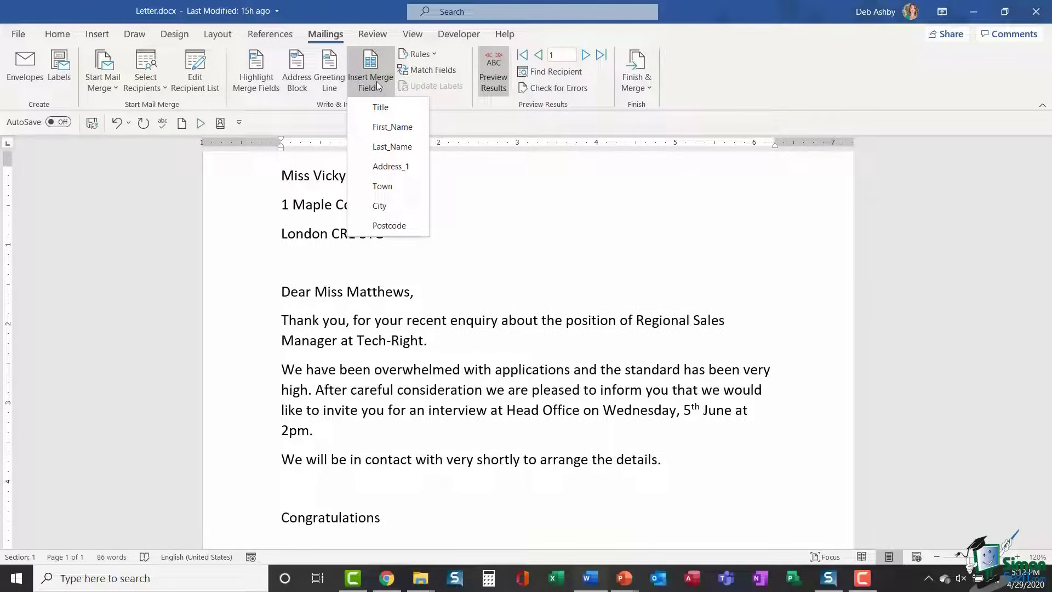
pyautogui.click(382, 108)
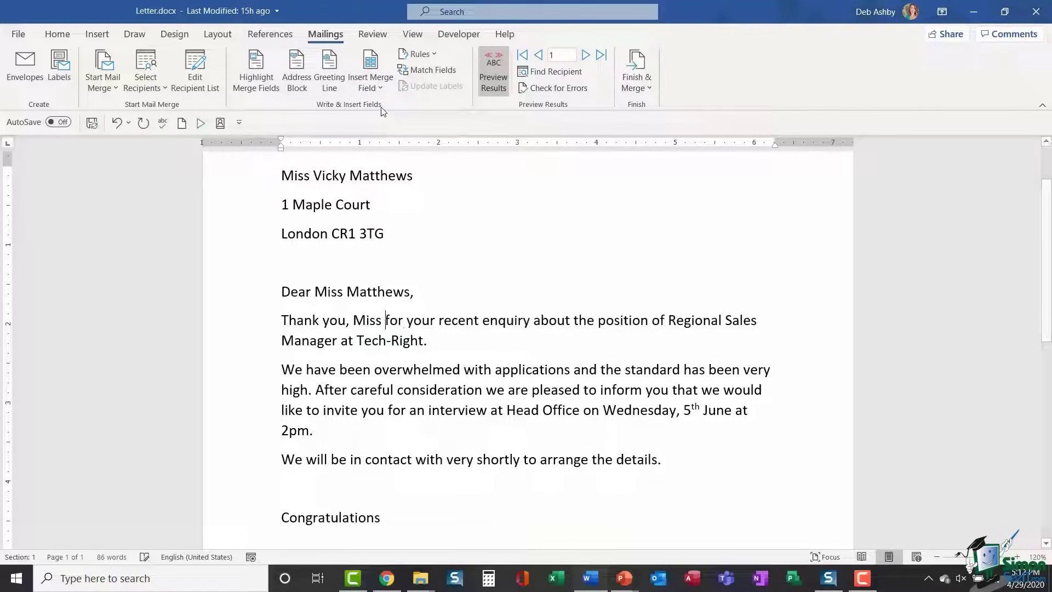
pyautogui.click(377, 81)
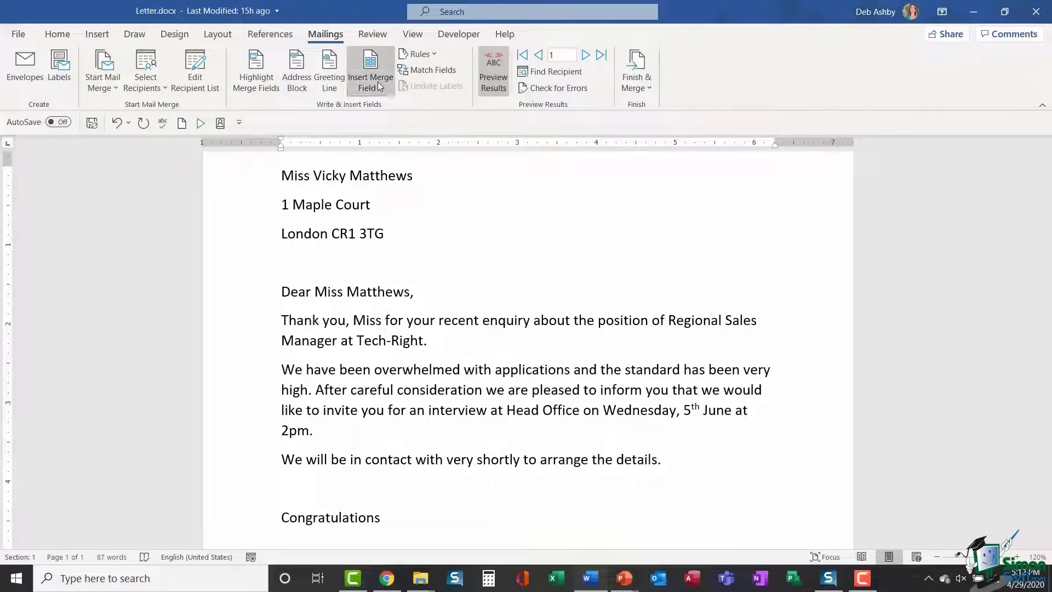
pyautogui.click(382, 147)
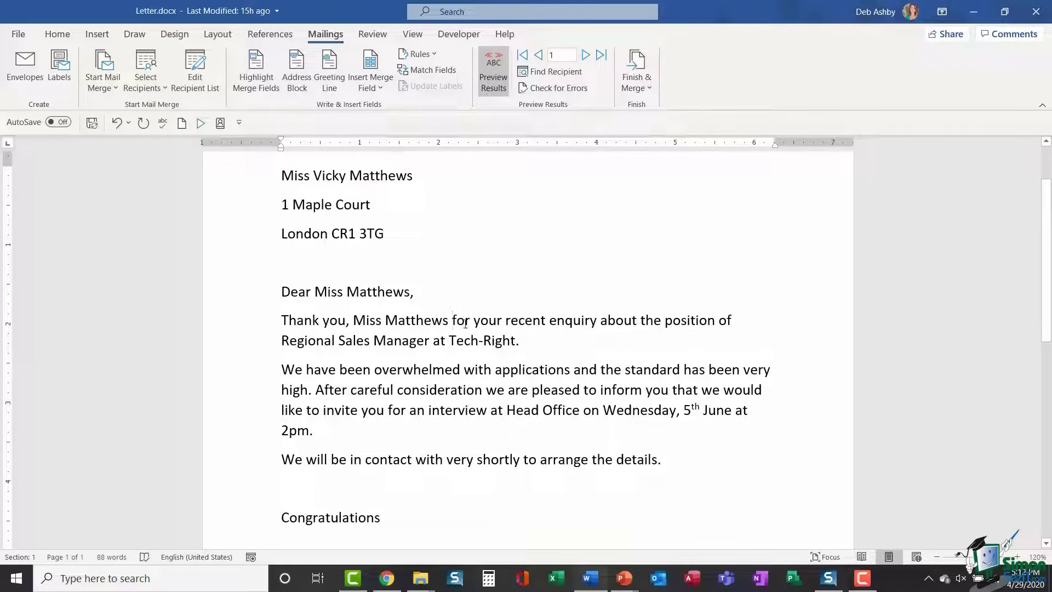
# - Replace the title and surname fields with the First_Name field after "Thank you,"
pyautogui.moveTo(452, 318); pyautogui.dragTo(353, 321)
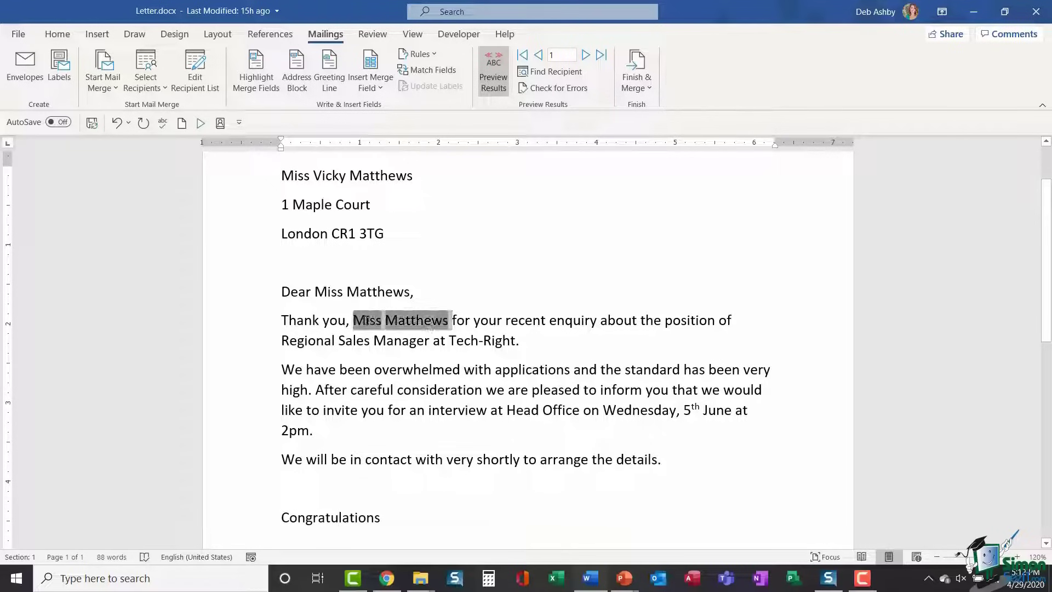
pyautogui.press('Delete')
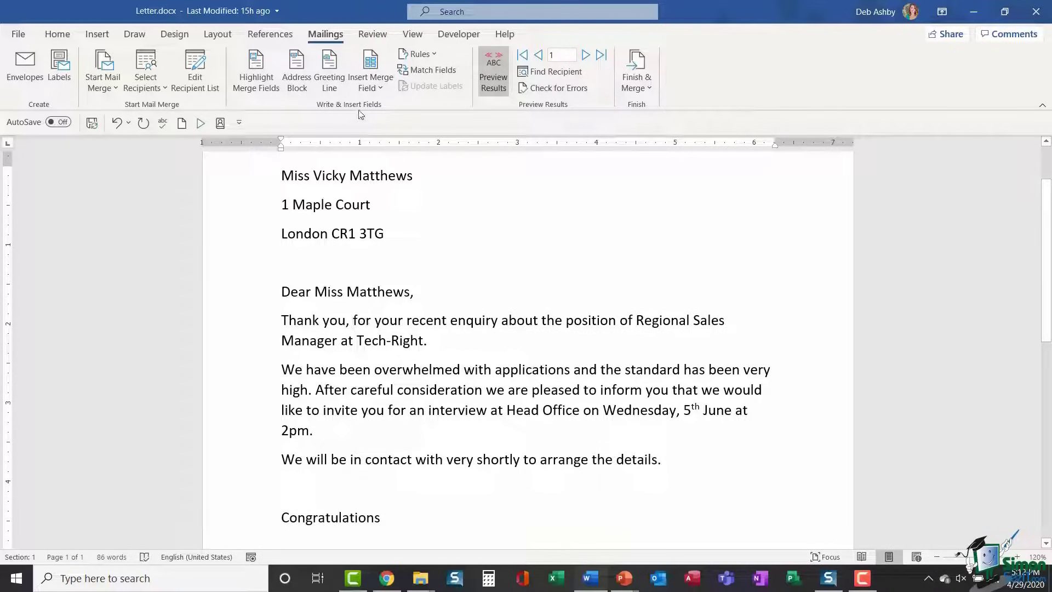
pyautogui.click(380, 88)
pyautogui.click(377, 128)
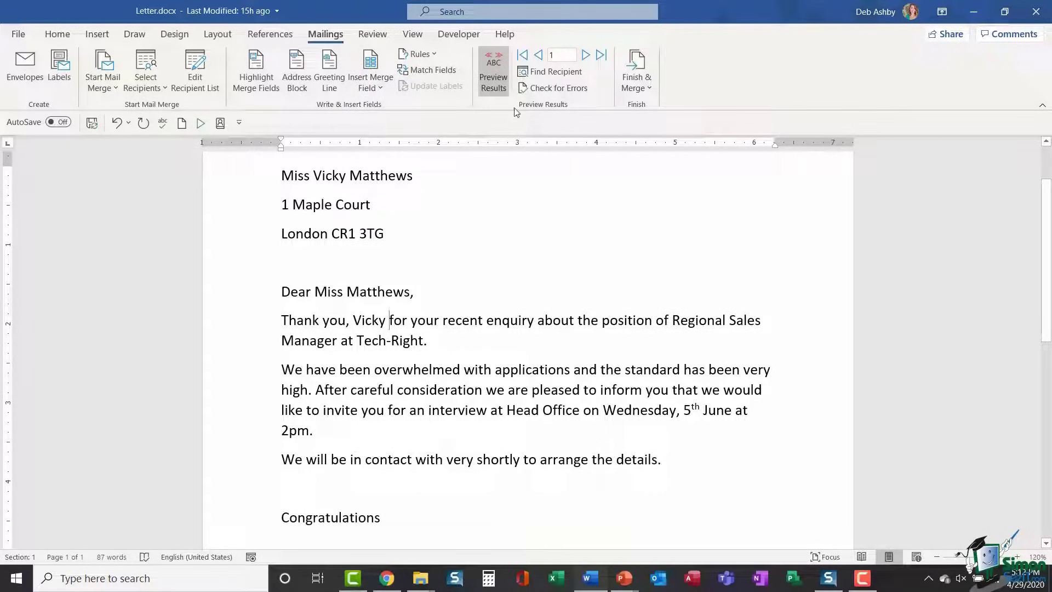
# - Switch the letter to show the merge fields instead of recipient data
pyautogui.click(499, 78)
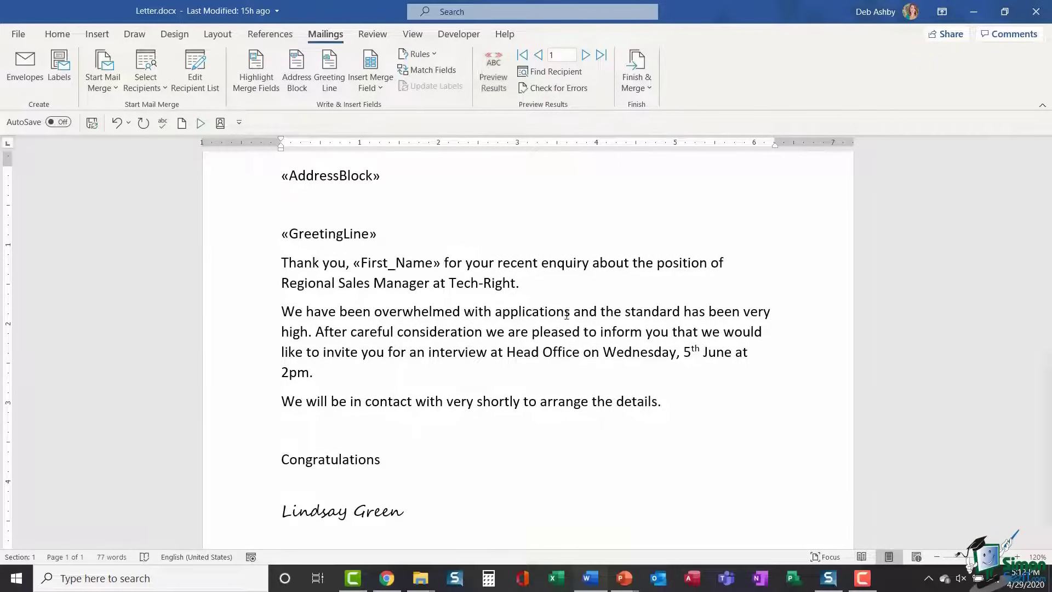
pyautogui.scroll(2, 568, 314)
pyautogui.scroll(-1, 439, 308)
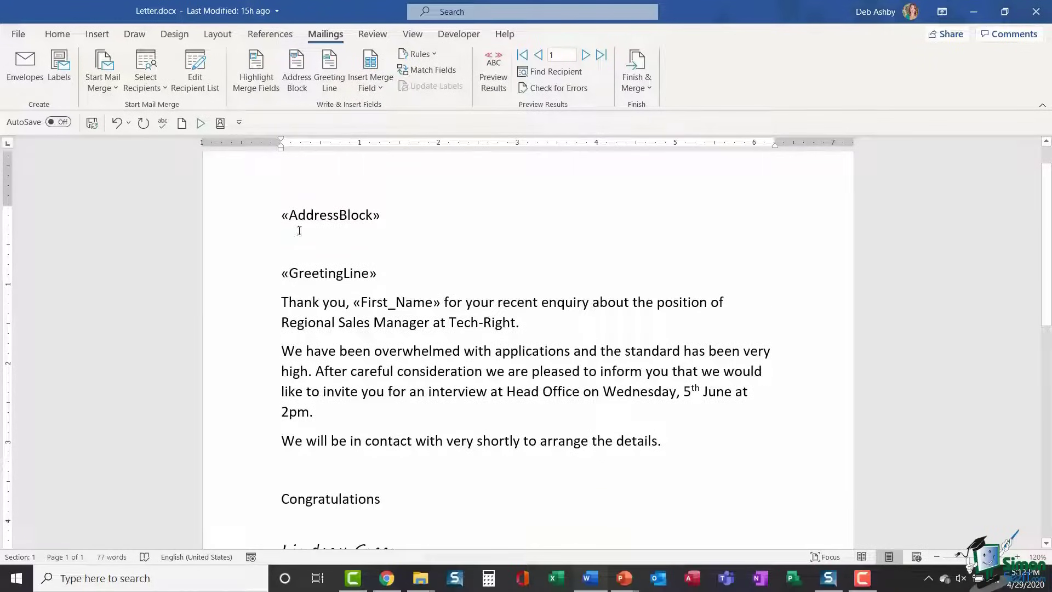
# - Preview the letter with recipient 1's address block, title-and-surname greeting and first name
pyautogui.click(444, 303)
pyautogui.hotkey('alt', 'shift', 'k')
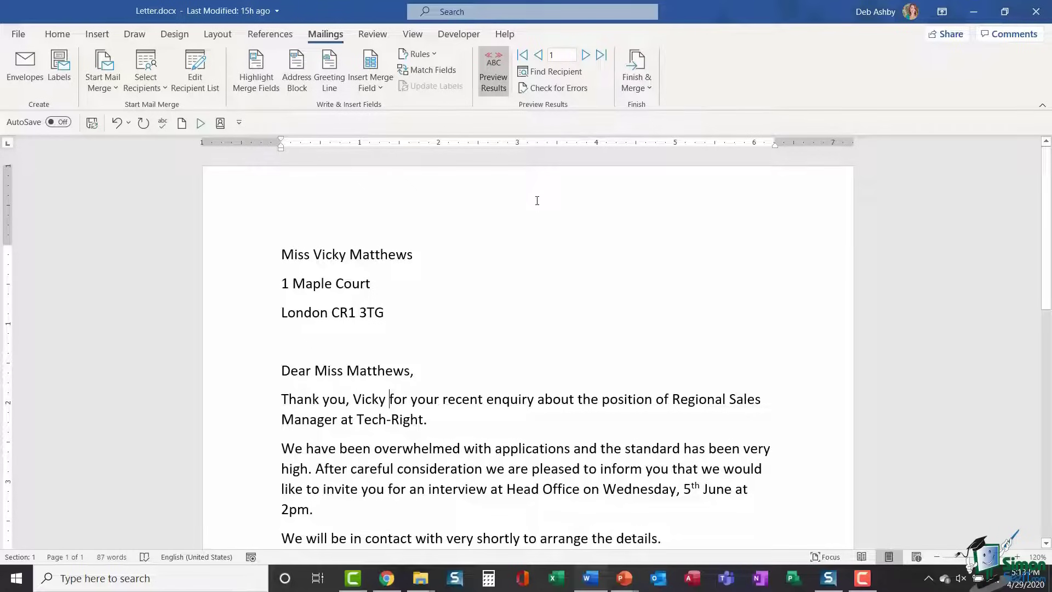
pyautogui.scroll(-8, 537, 200)
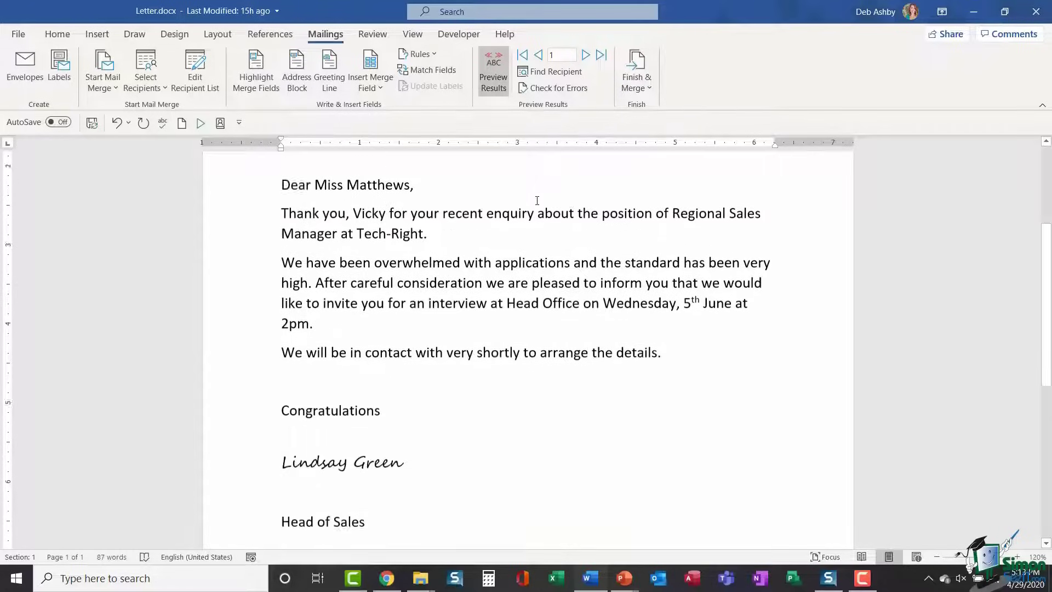
pyautogui.scroll(-6, 537, 200)
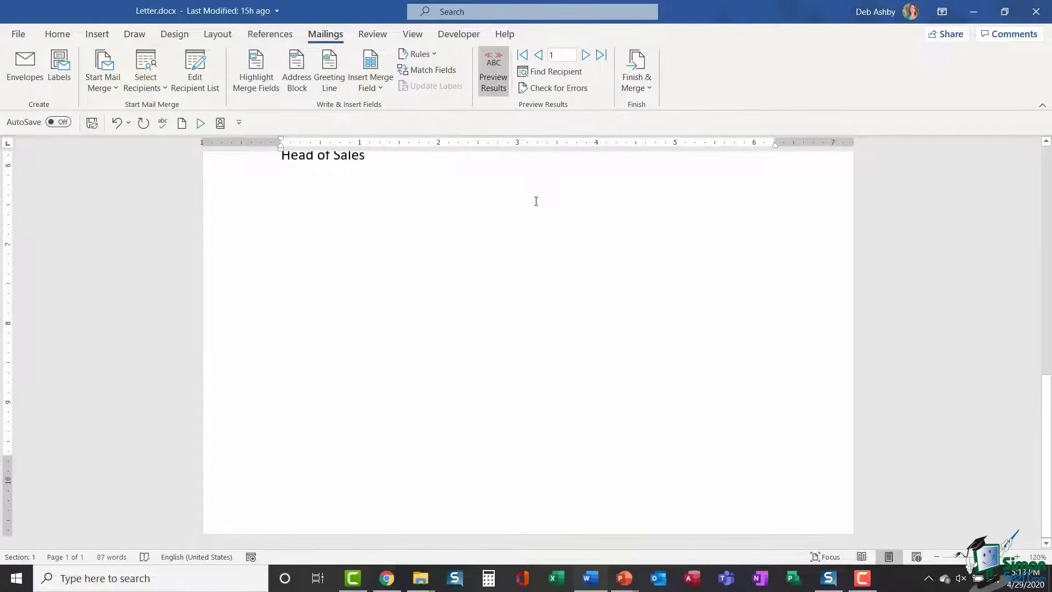
pyautogui.scroll(14, 535, 201)
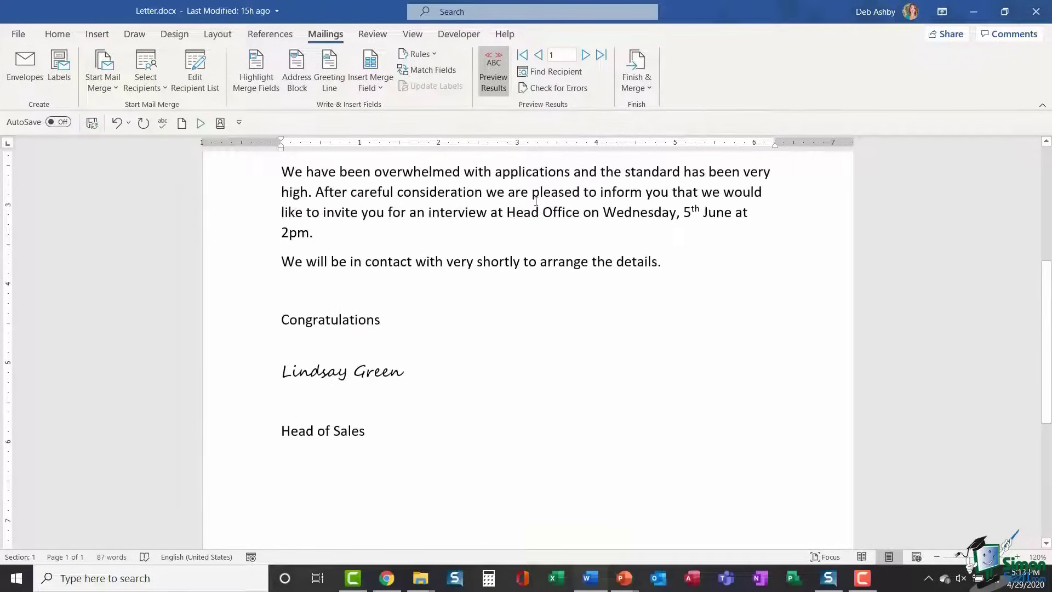
pyautogui.scroll(1, 536, 201)
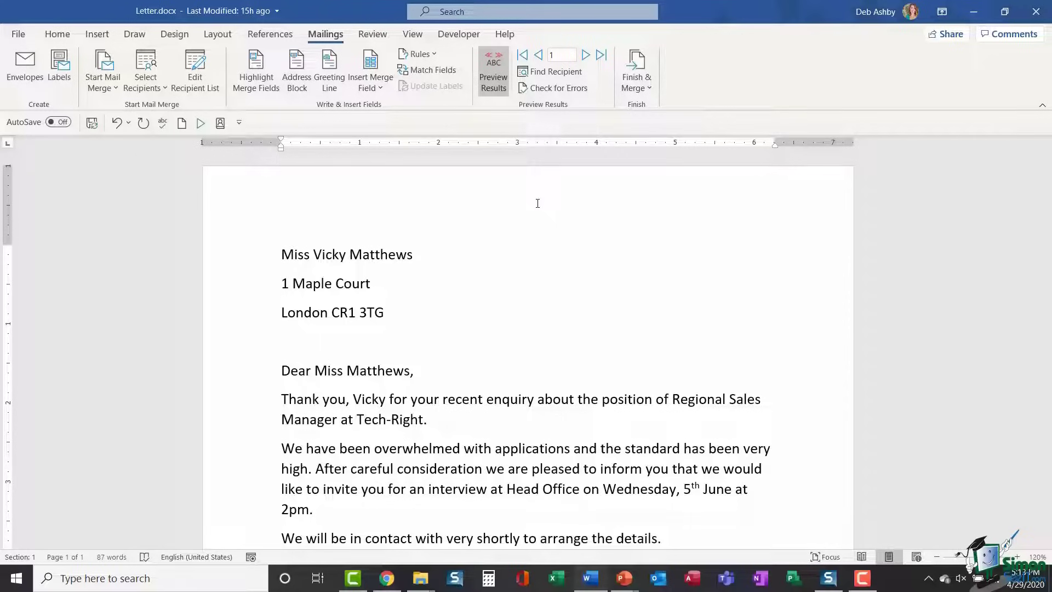
# - Merge all records into individual editable letters in a new eight-page document, Letters1
pyautogui.click(642, 84)
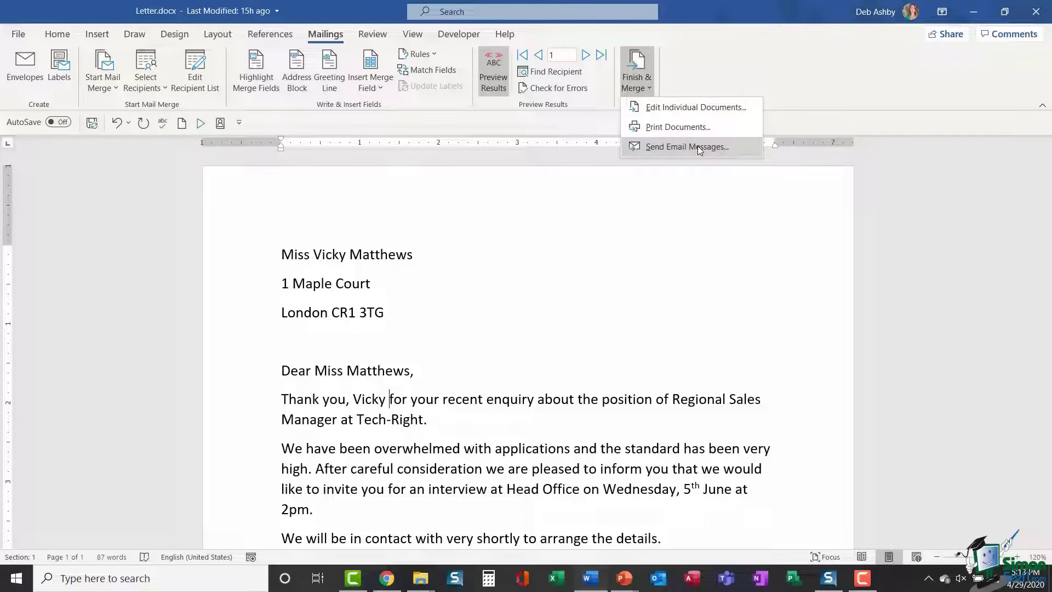
pyautogui.click(698, 107)
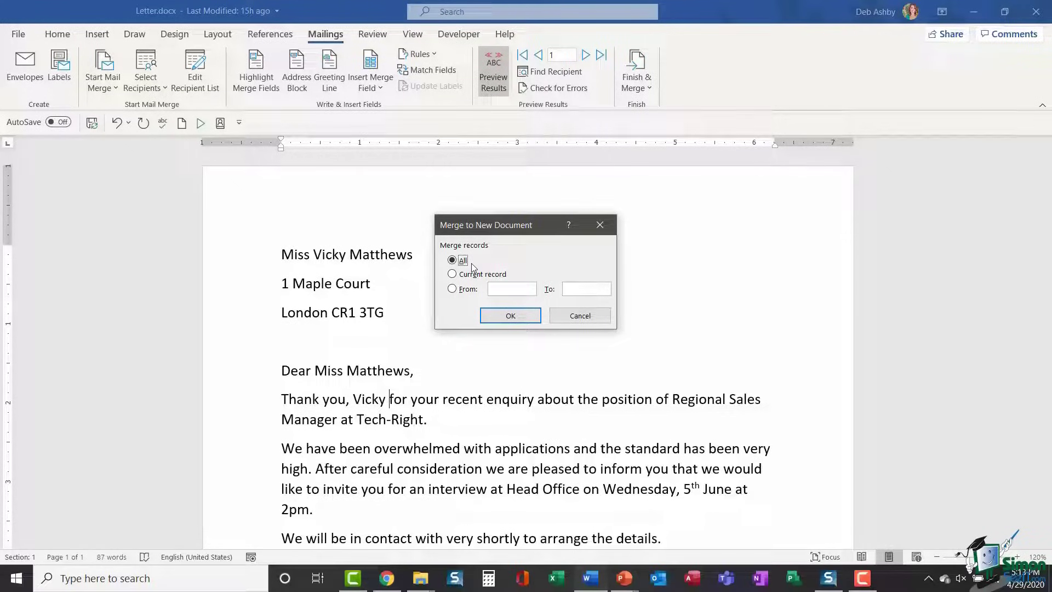
pyautogui.click(510, 315)
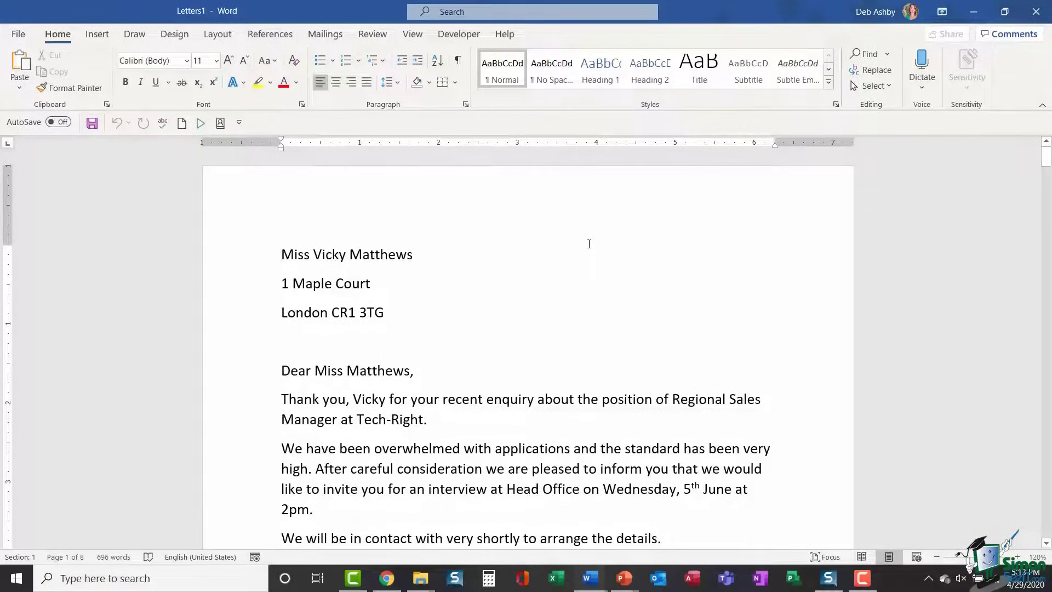
pyautogui.scroll(-10, 589, 244)
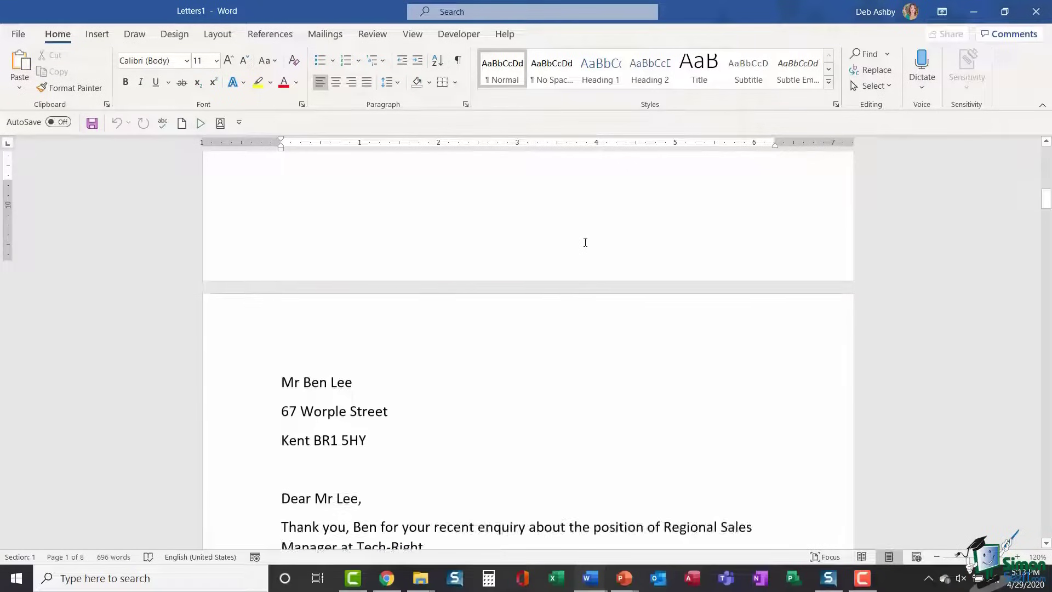
pyautogui.scroll(-3, 585, 242)
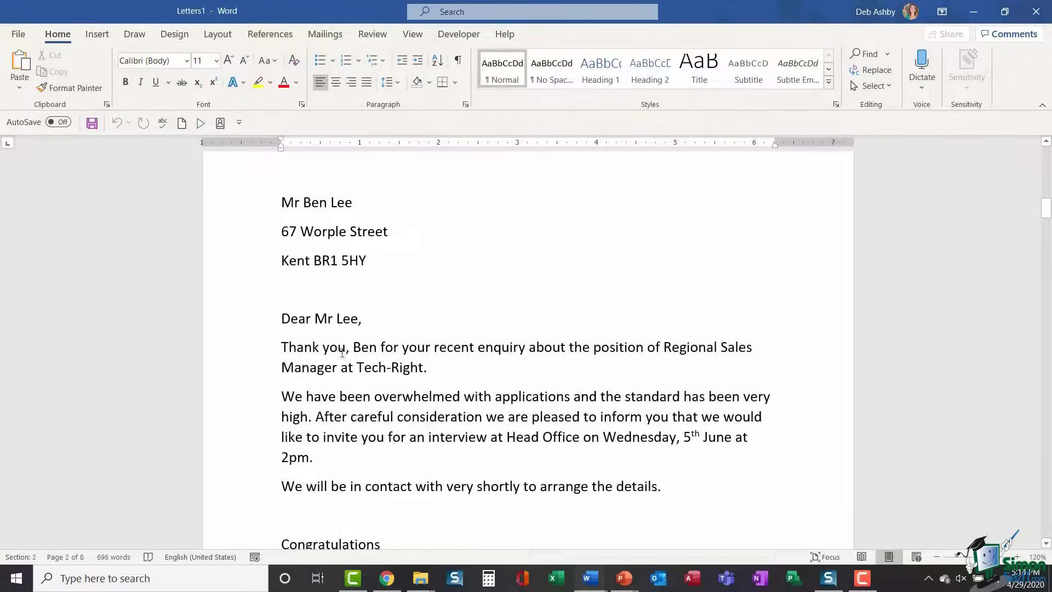
pyautogui.scroll(-15, 514, 261)
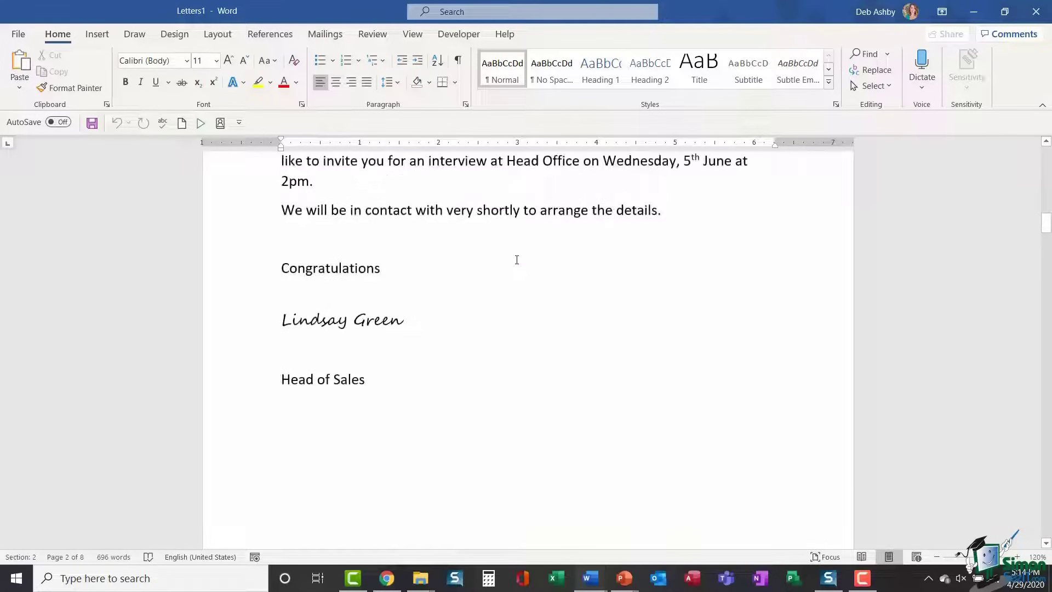
pyautogui.scroll(-6, 512, 260)
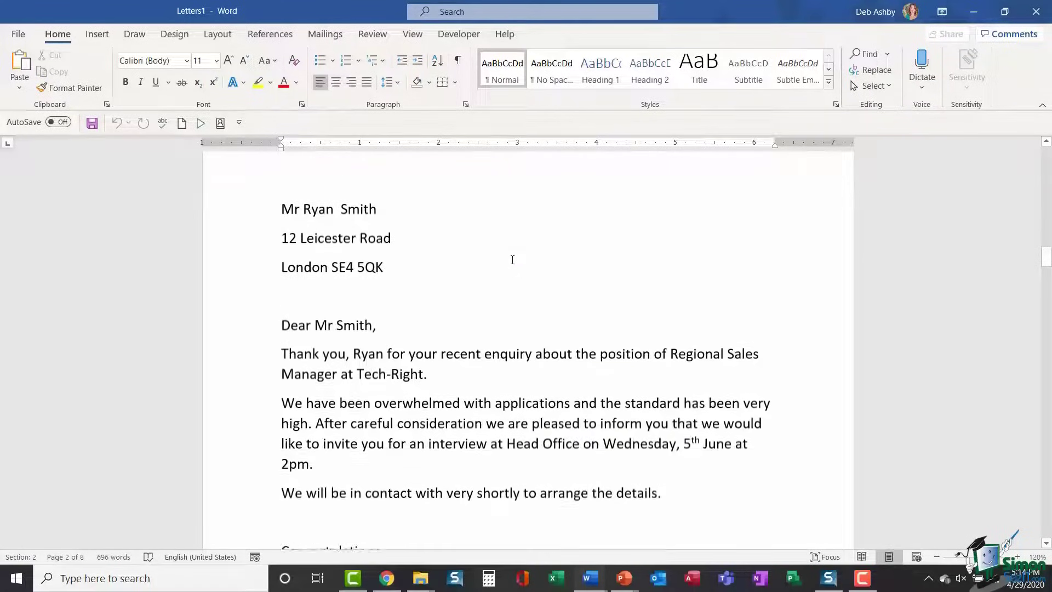
pyautogui.scroll(-18, 512, 260)
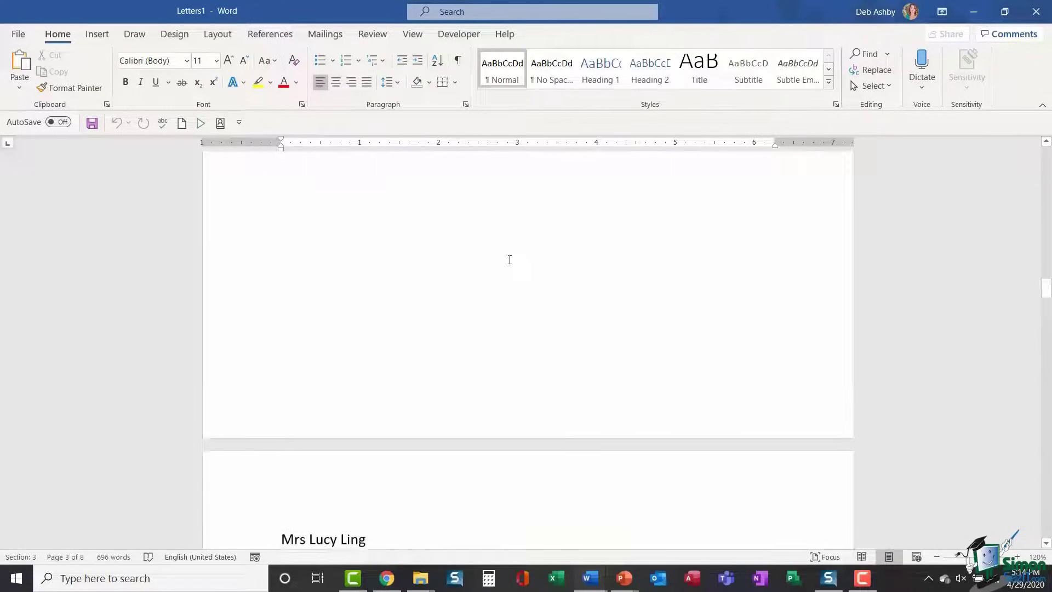
pyautogui.scroll(-3, 509, 260)
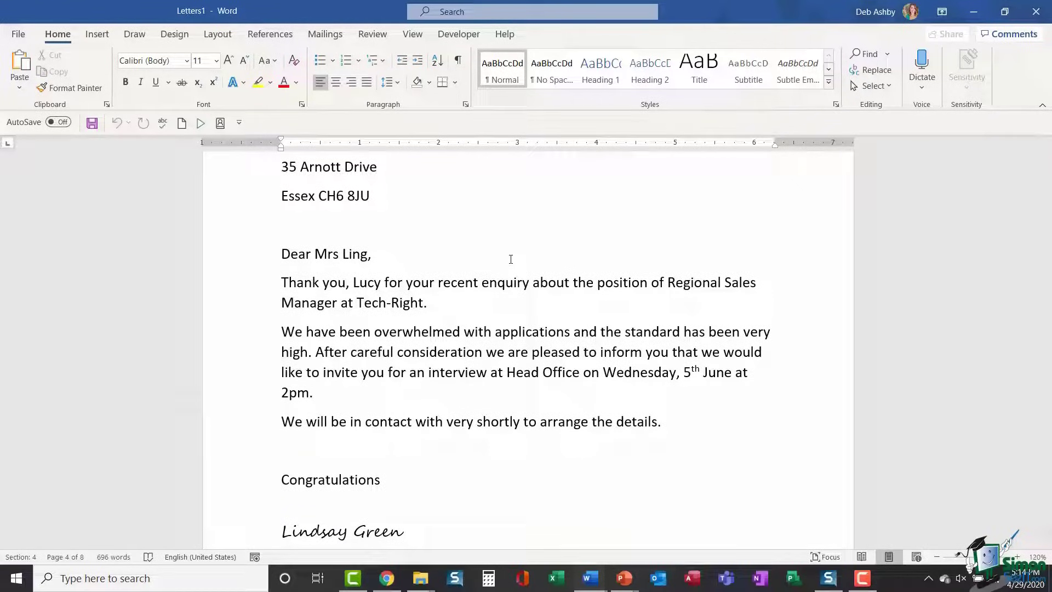
pyautogui.scroll(4, 510, 259)
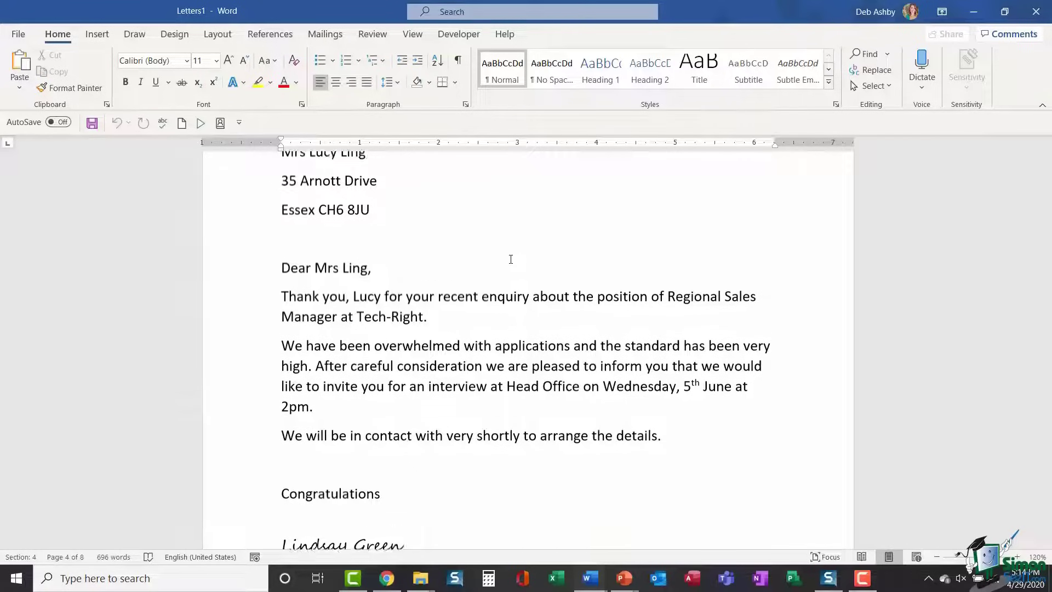
# - Return to the top of Letters1 and view the Start Mail Merge document types without choosing one
pyautogui.hotkey('ctrl', 'Home')
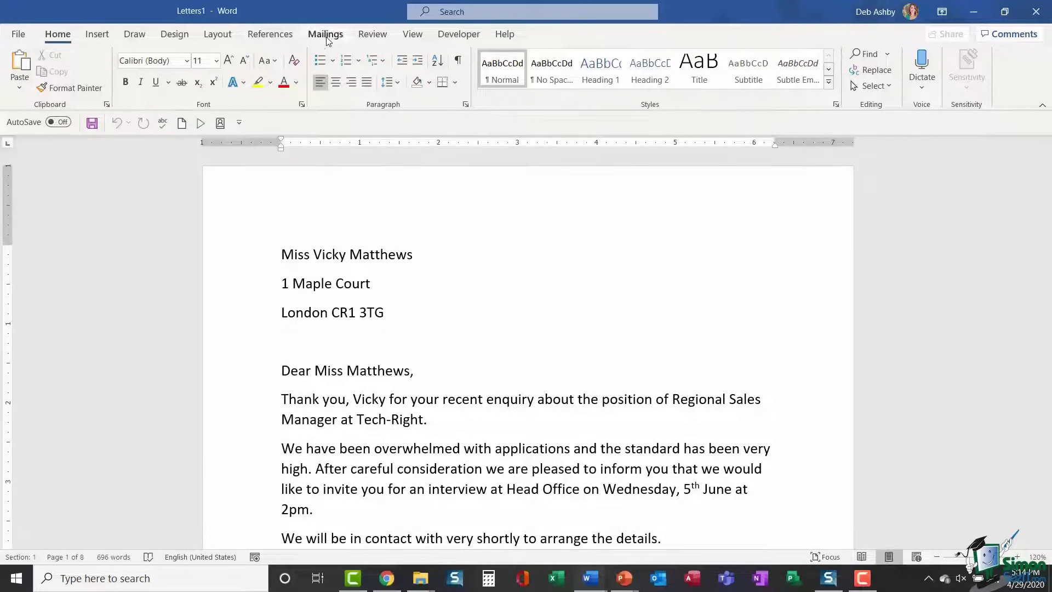
pyautogui.click(325, 34)
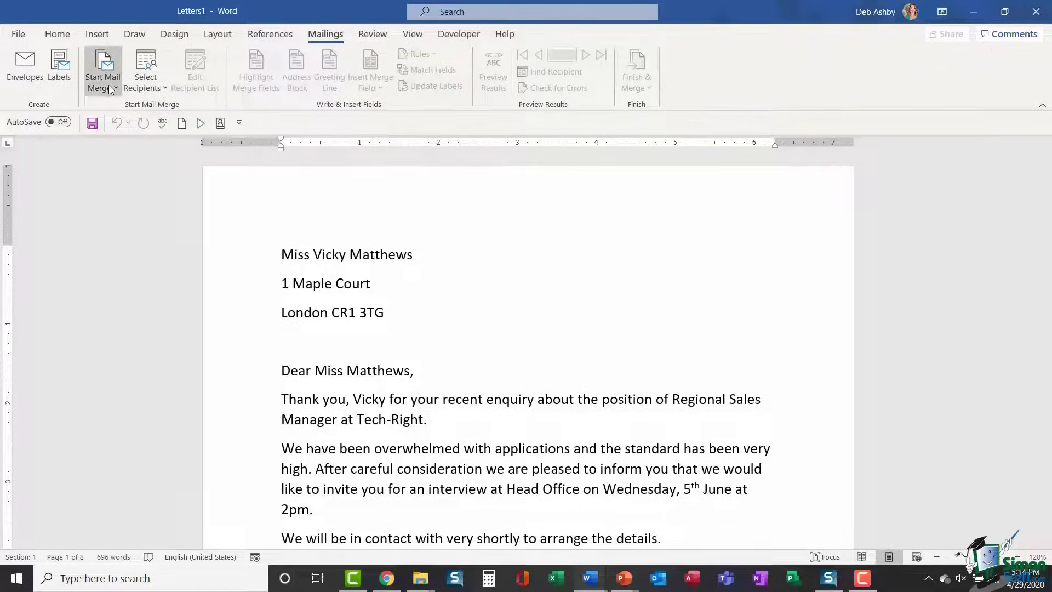
pyautogui.click(102, 83)
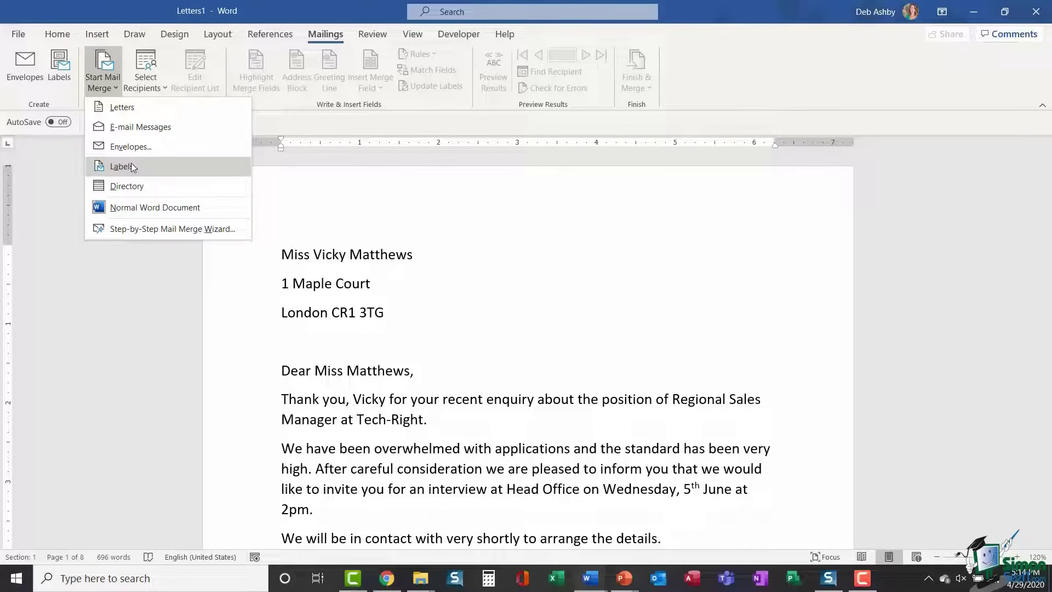
pyautogui.click(578, 259)
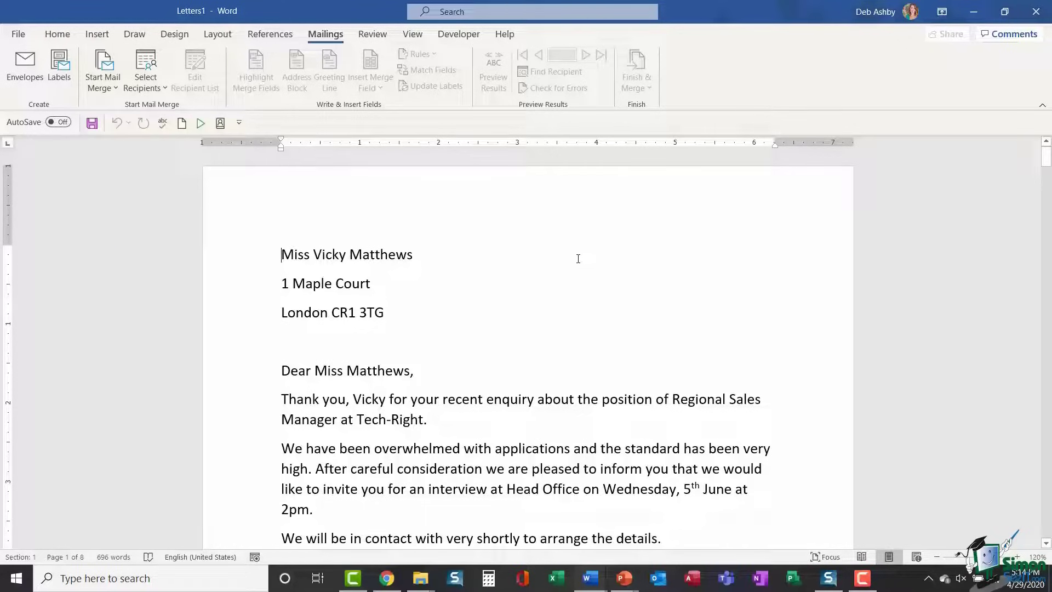